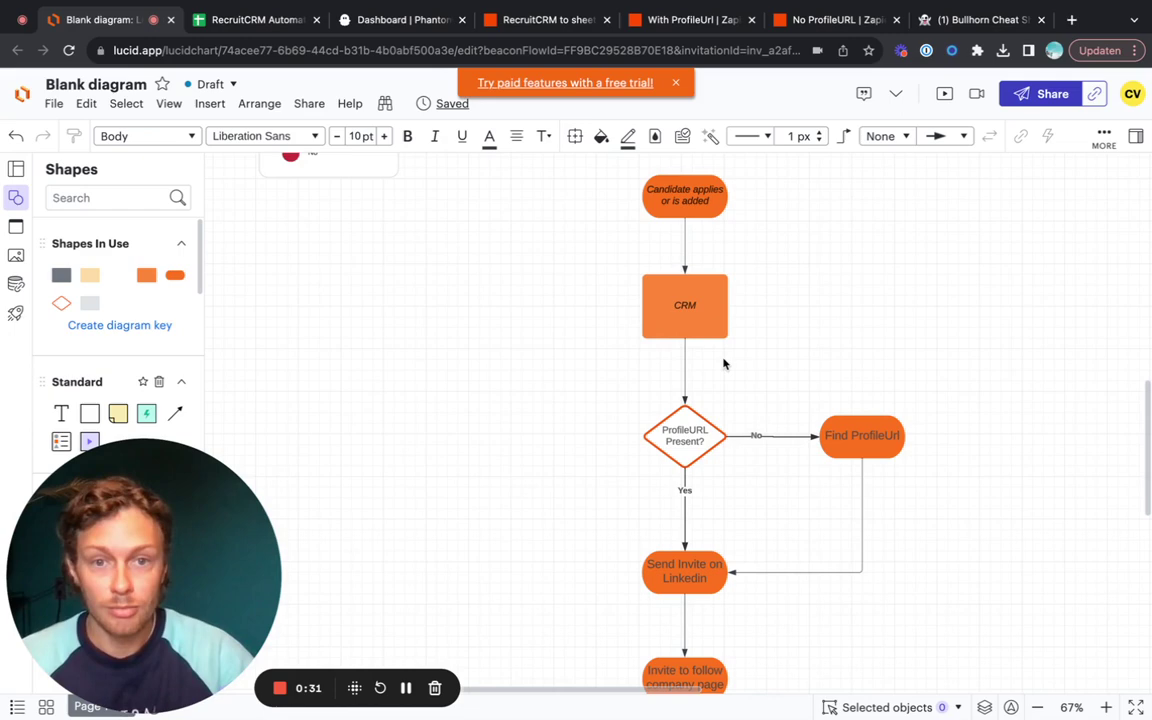
# - Relabel the CRM box in the flowchart as ats/CRM and review the flow down to the company page invite
pyautogui.scroll(1, 802, 308)
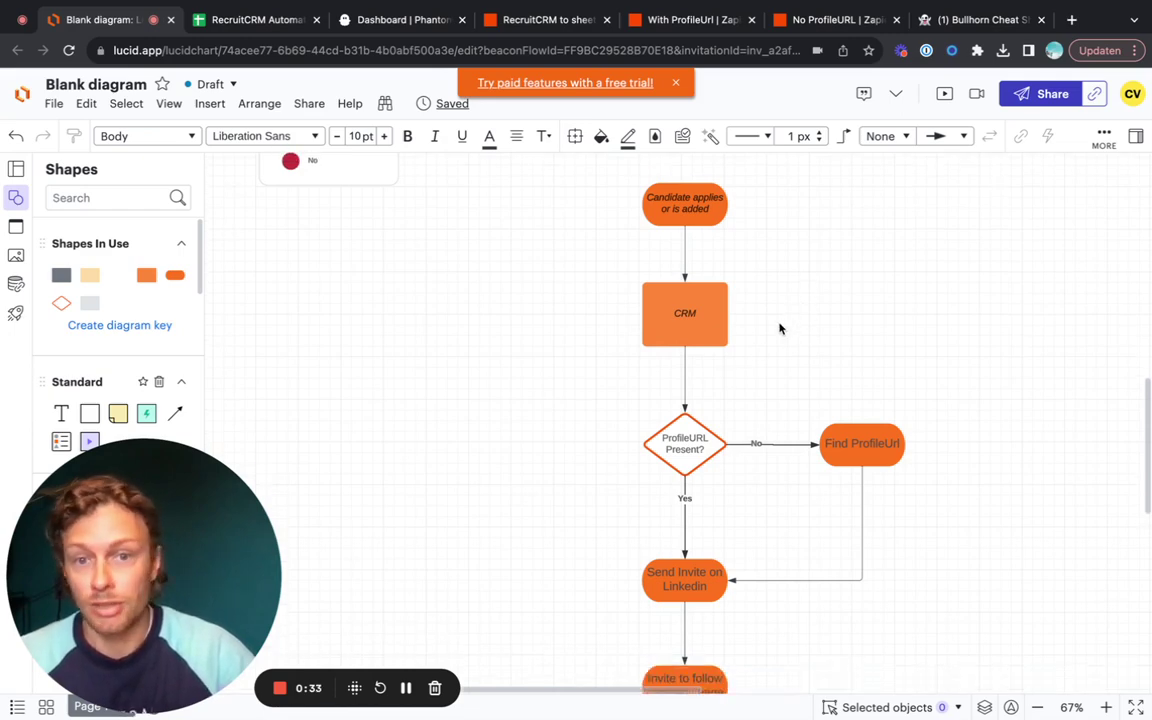
pyautogui.click(704, 215)
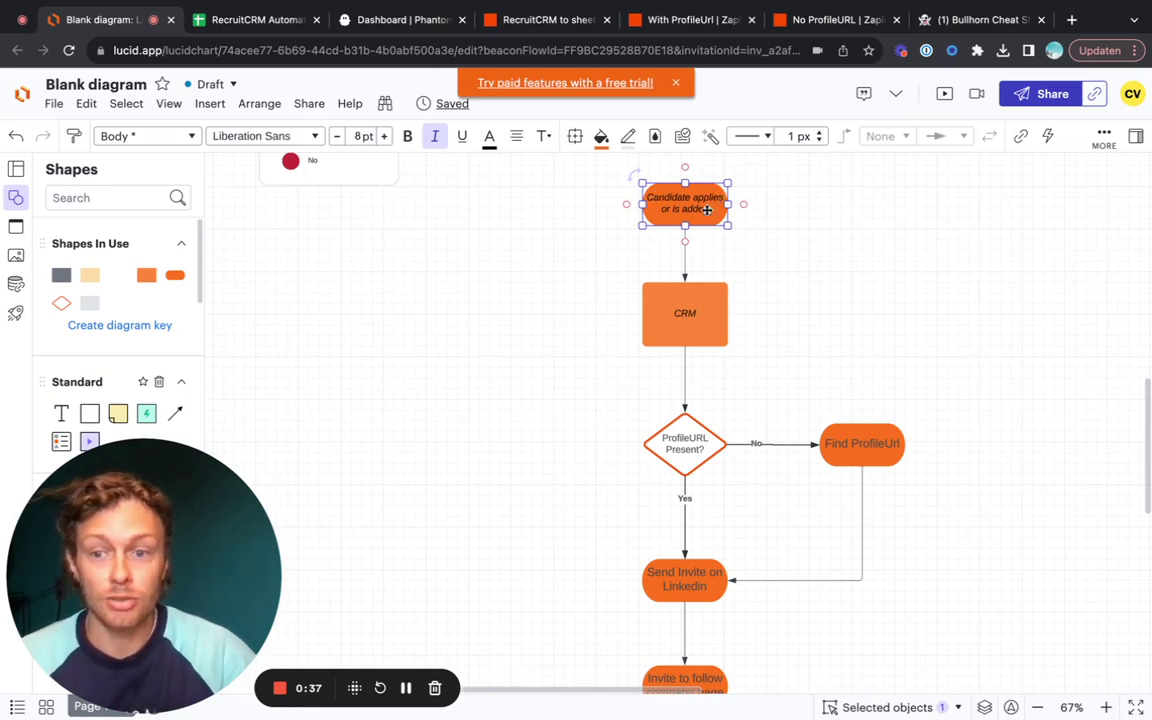
pyautogui.click(690, 313)
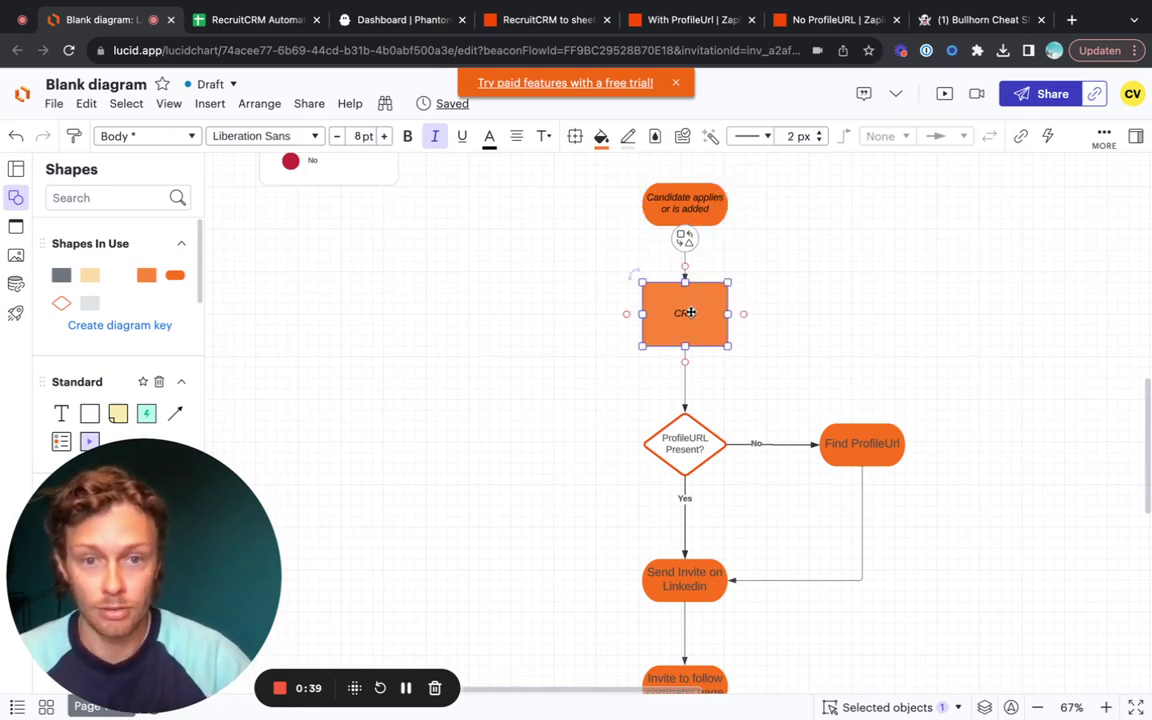
pyautogui.doubleClick(669, 313)
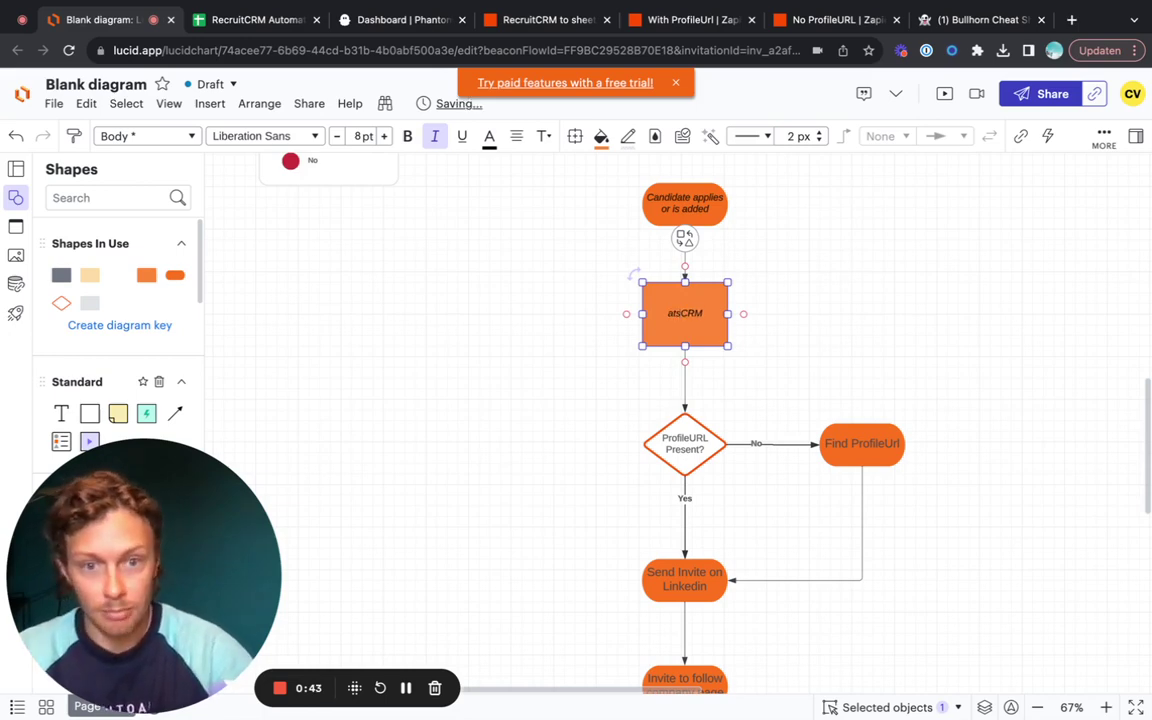
pyautogui.click(780, 352)
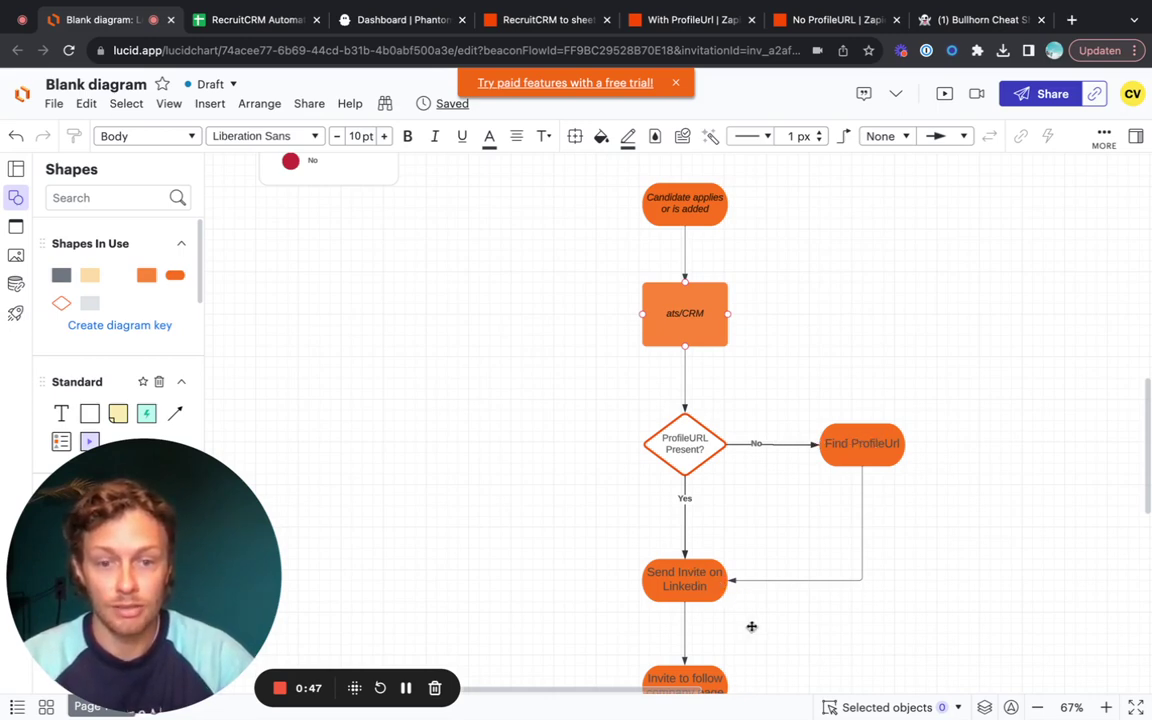
pyautogui.scroll(-2, 401, 558)
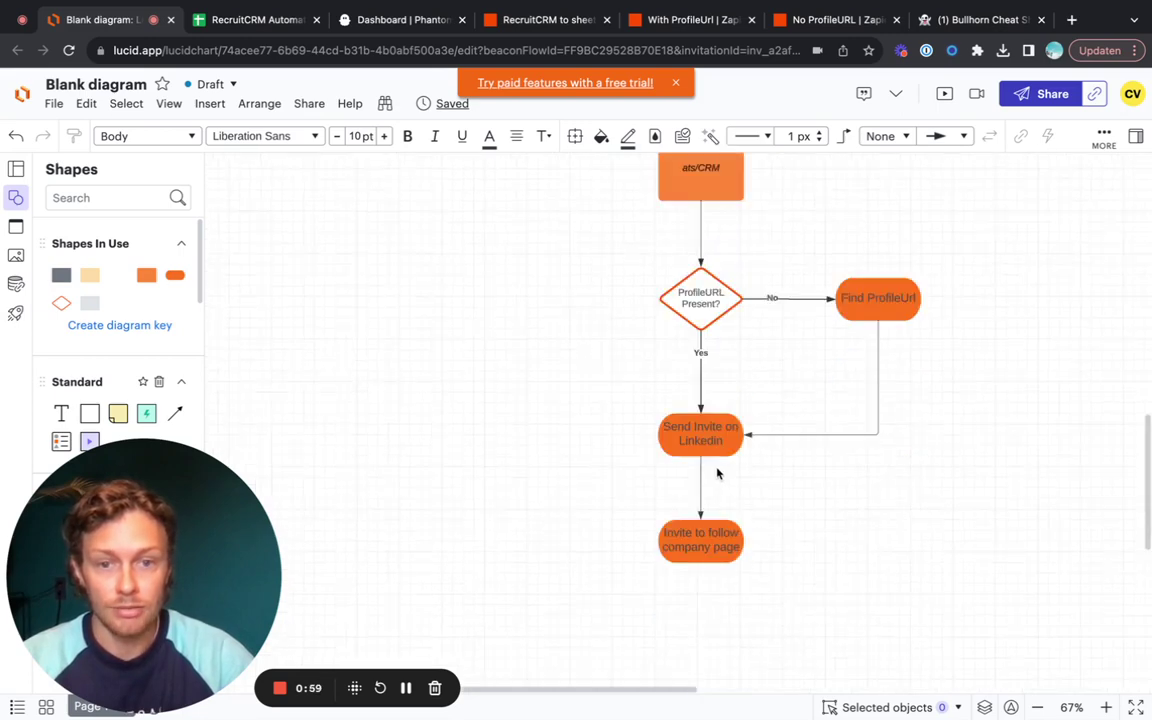
pyautogui.scroll(1, 720, 470)
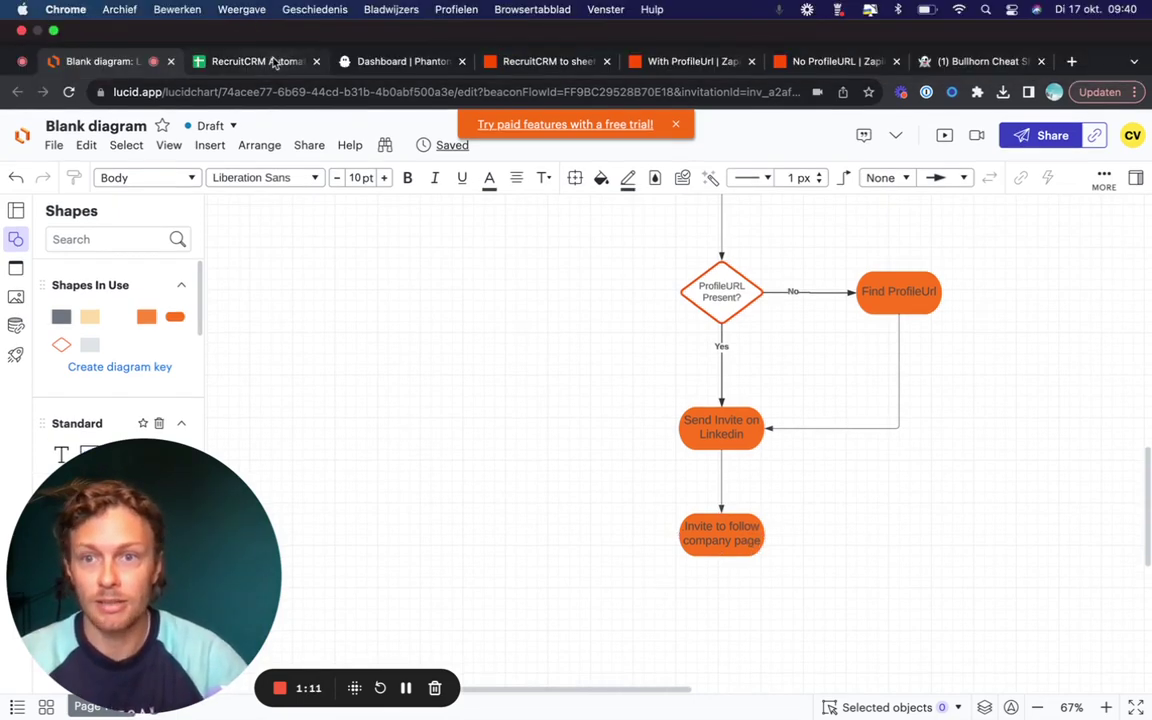
# - Switch to the RecruitCRM Automation spreadsheet and review the Startsheet, With ProfileUrl, No ProfileUrl and Results ProfileUrl Finder sheets, returning to Startsheet
pyautogui.click(268, 55)
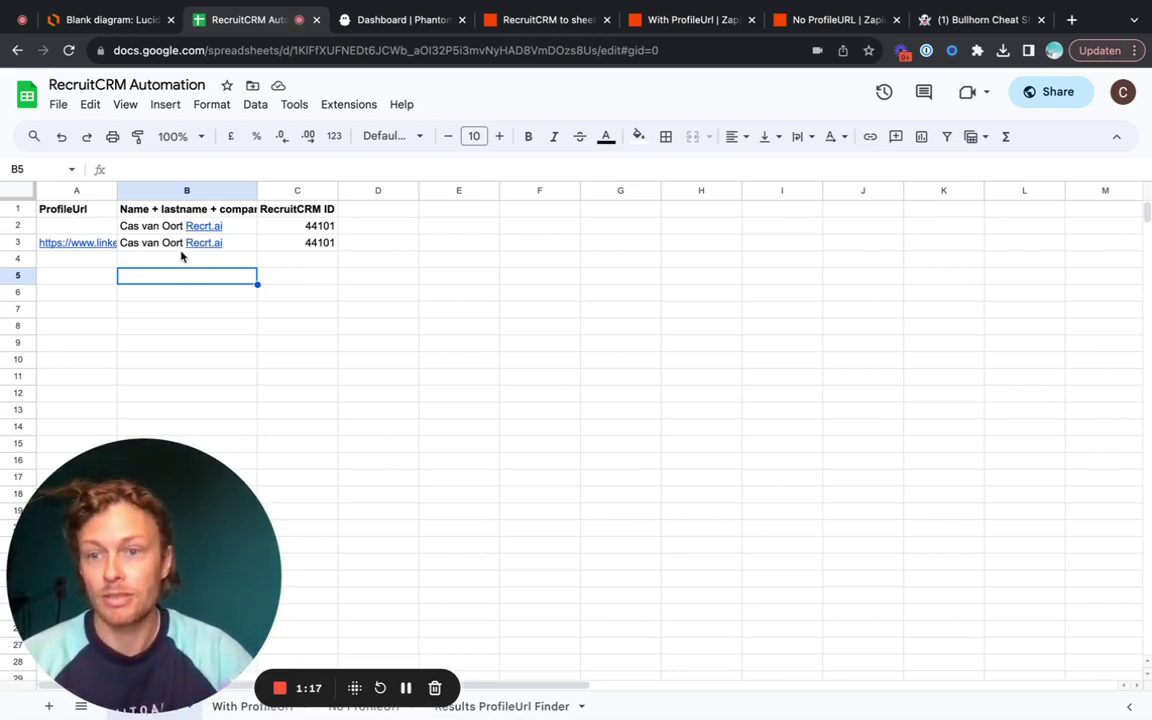
pyautogui.moveTo(170, 224)
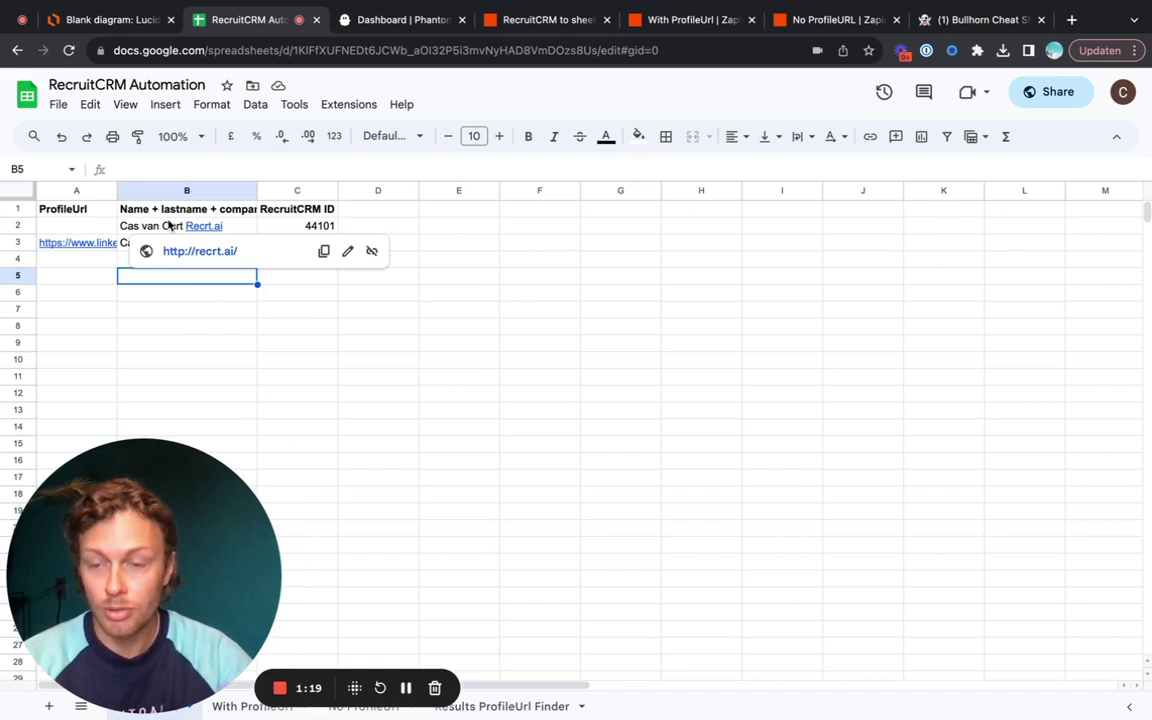
pyautogui.click(378, 376)
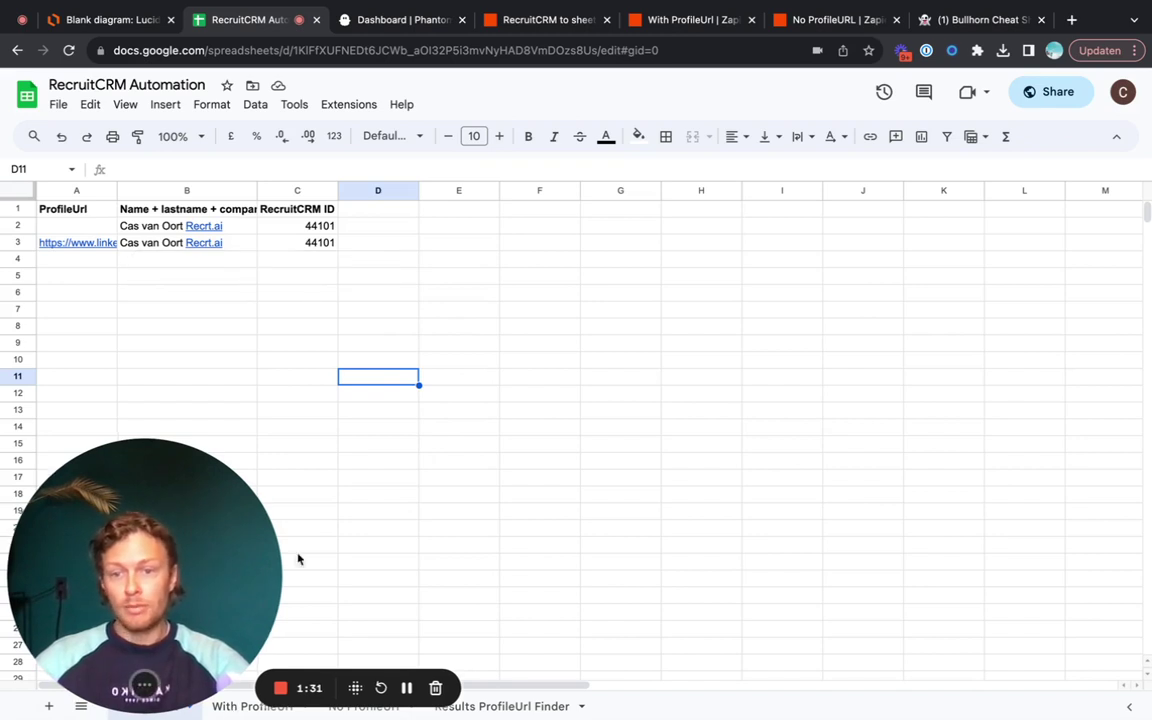
pyautogui.click(238, 708)
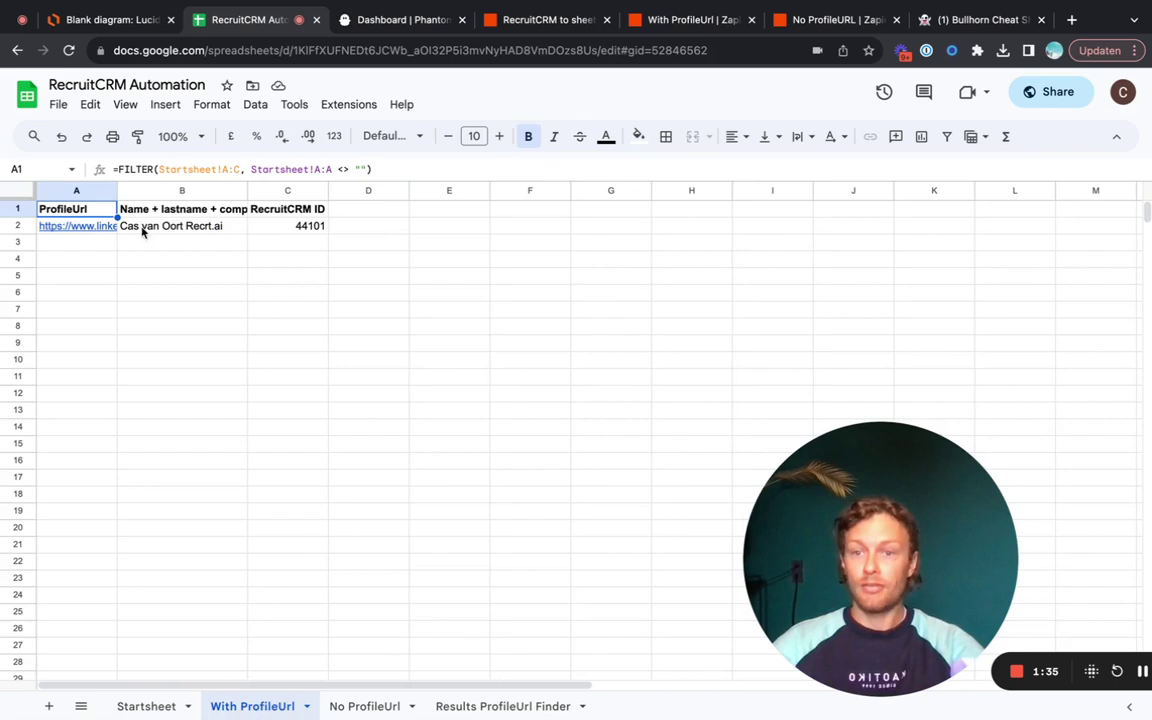
pyautogui.click(360, 706)
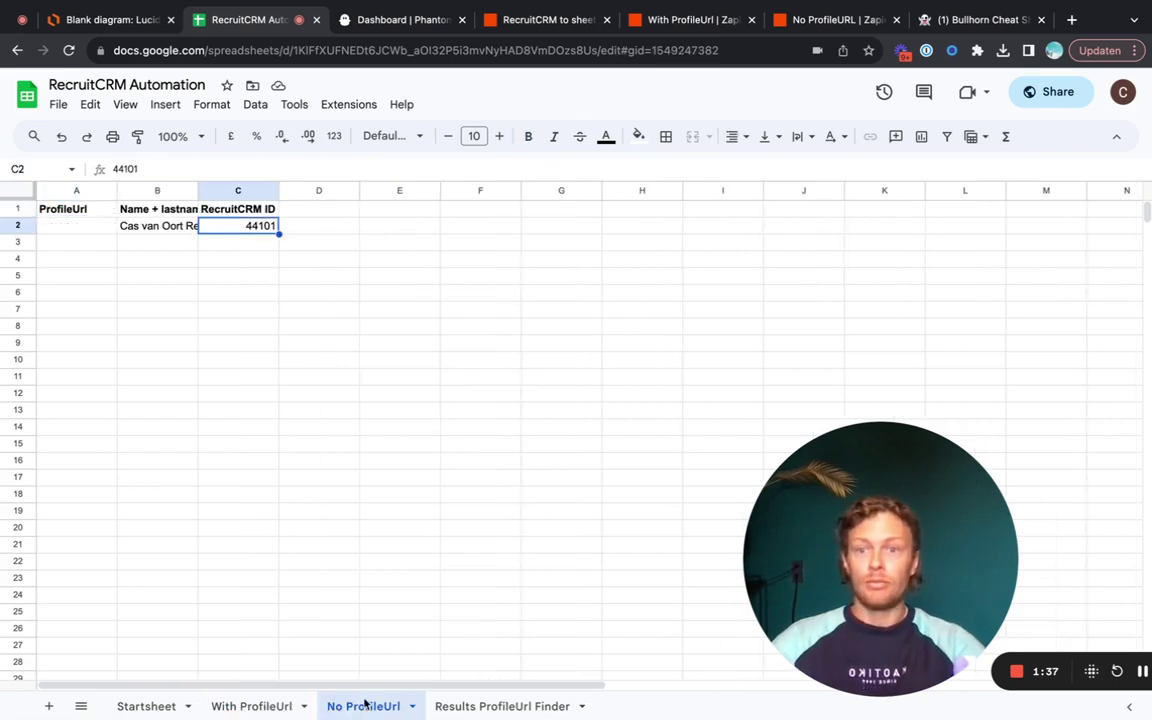
pyautogui.click(487, 706)
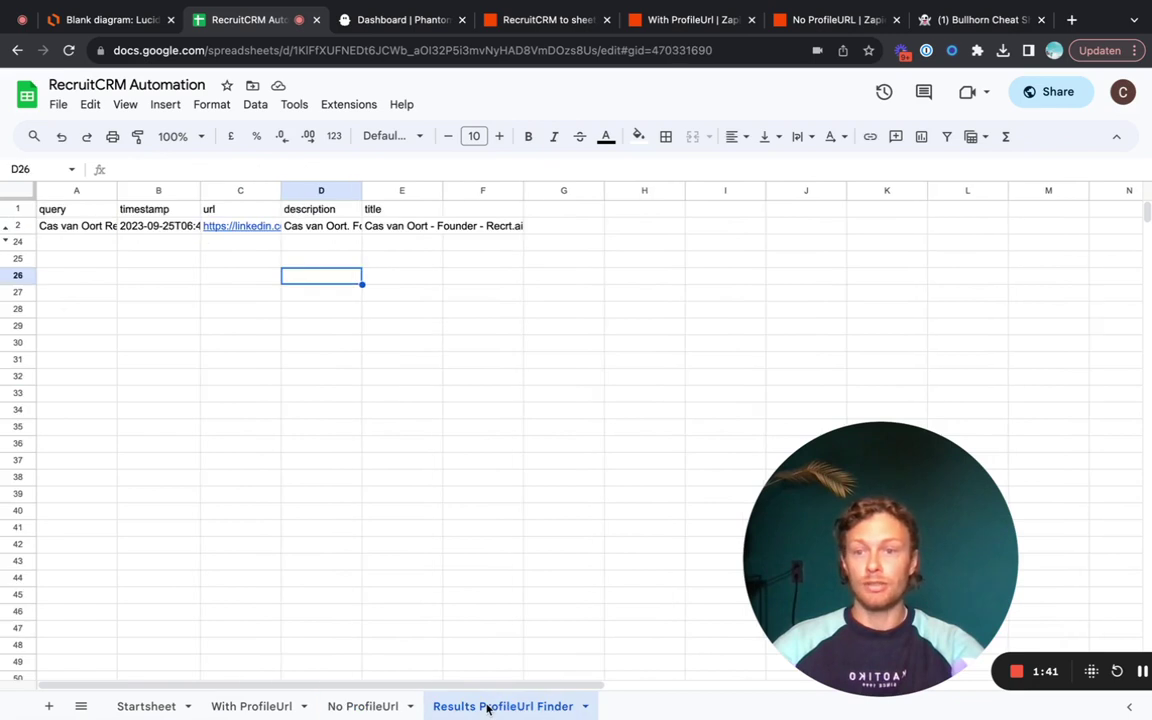
pyautogui.click(163, 707)
# - Switch to the PhantomBuster dashboard and examine the ProfileUrl Finder, Company Follow Inviter and Auto Connect phantoms
pyautogui.click(410, 20)
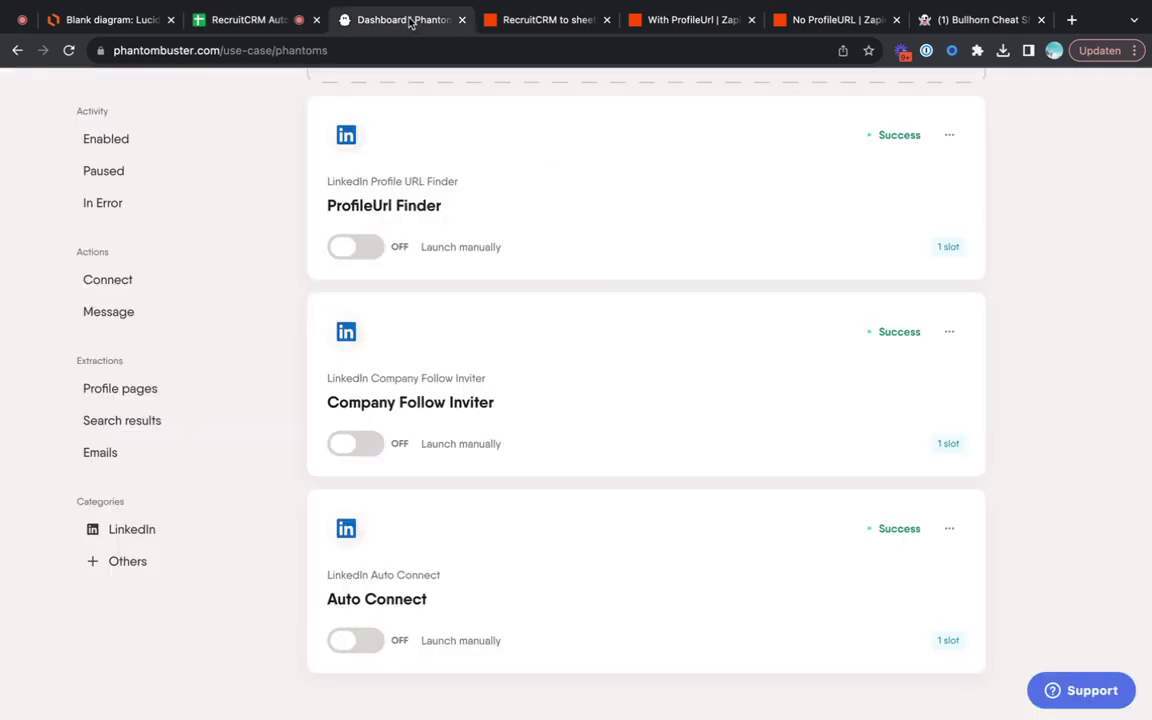
pyautogui.scroll(1, 679, 297)
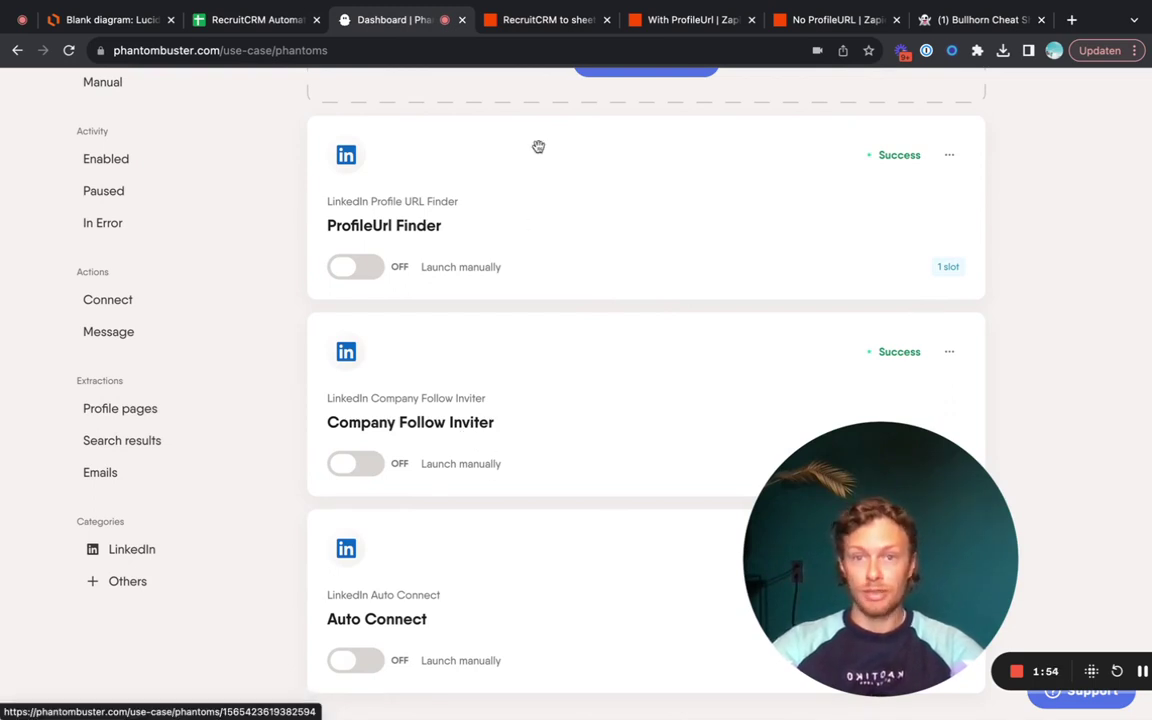
# - Switch to the RecruitCRM to sheets Zap in Zapier and inspect the setup of its Candidate Added trigger
pyautogui.click(561, 24)
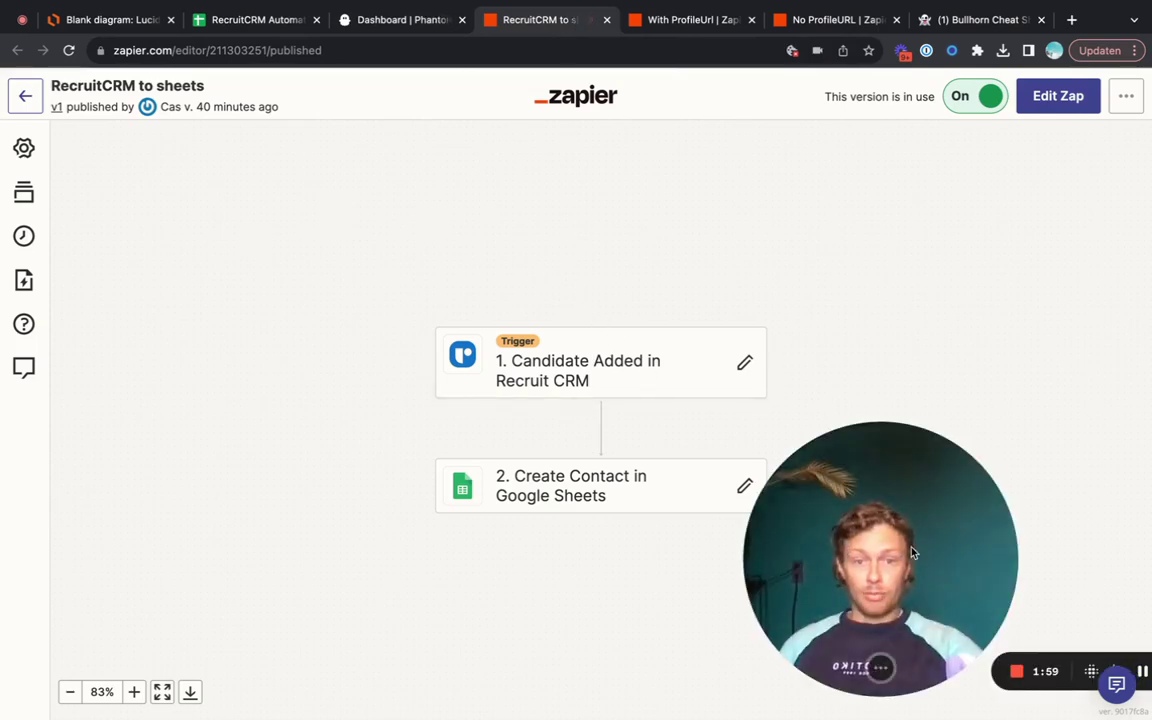
pyautogui.moveTo(820, 492); pyautogui.dragTo(188, 586)
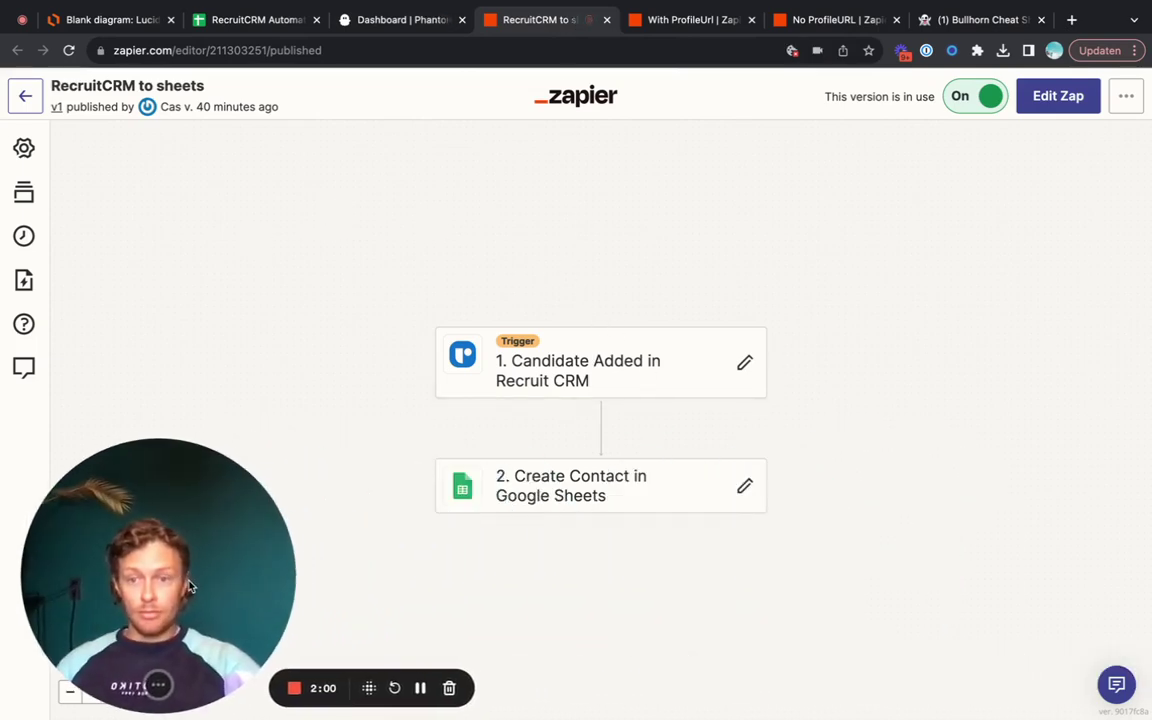
pyautogui.click(628, 378)
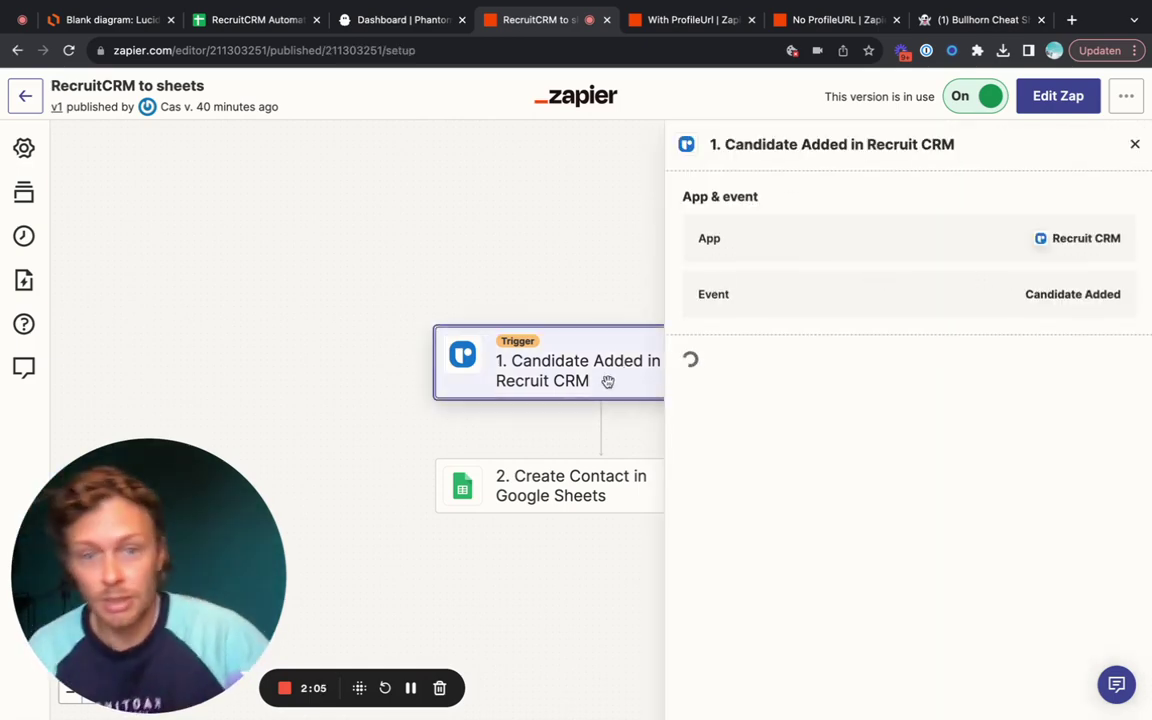
pyautogui.click(1135, 144)
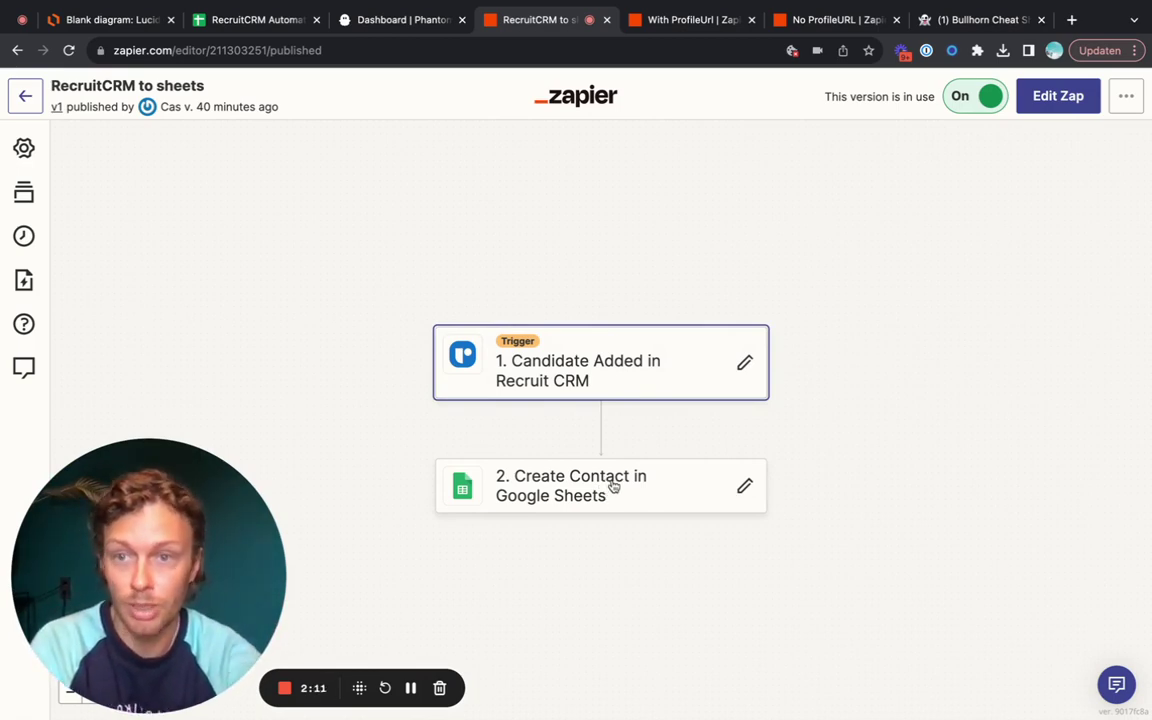
# - Check the RecruitCRM ID entries on the spreadsheet's Startsheet and close the RecruitCRM to sheets Zap
pyautogui.click(290, 18)
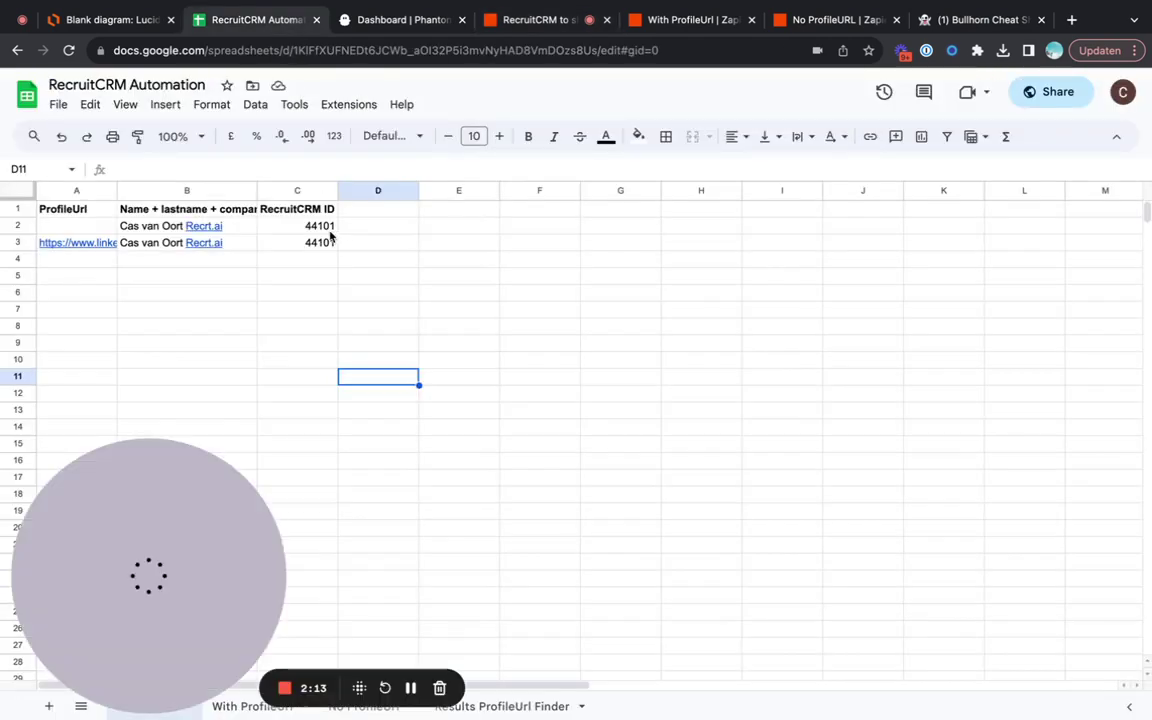
pyautogui.click(312, 228)
pyautogui.press('Down')
pyautogui.press('Up')
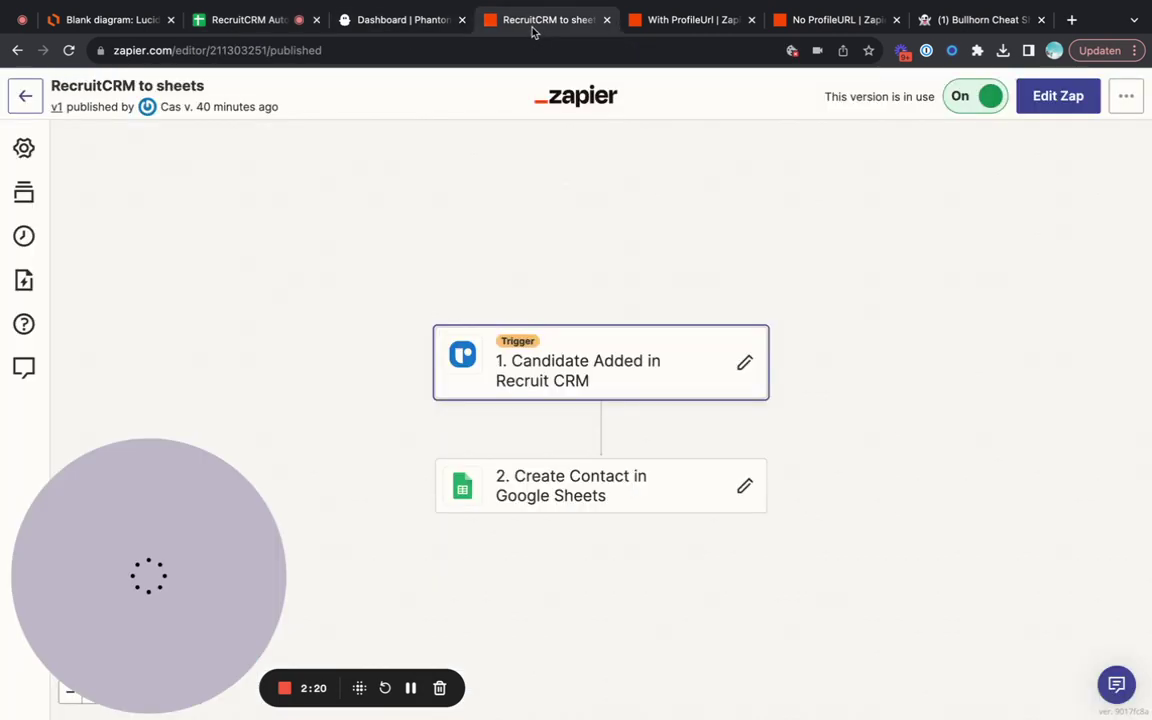
pyautogui.click(530, 20)
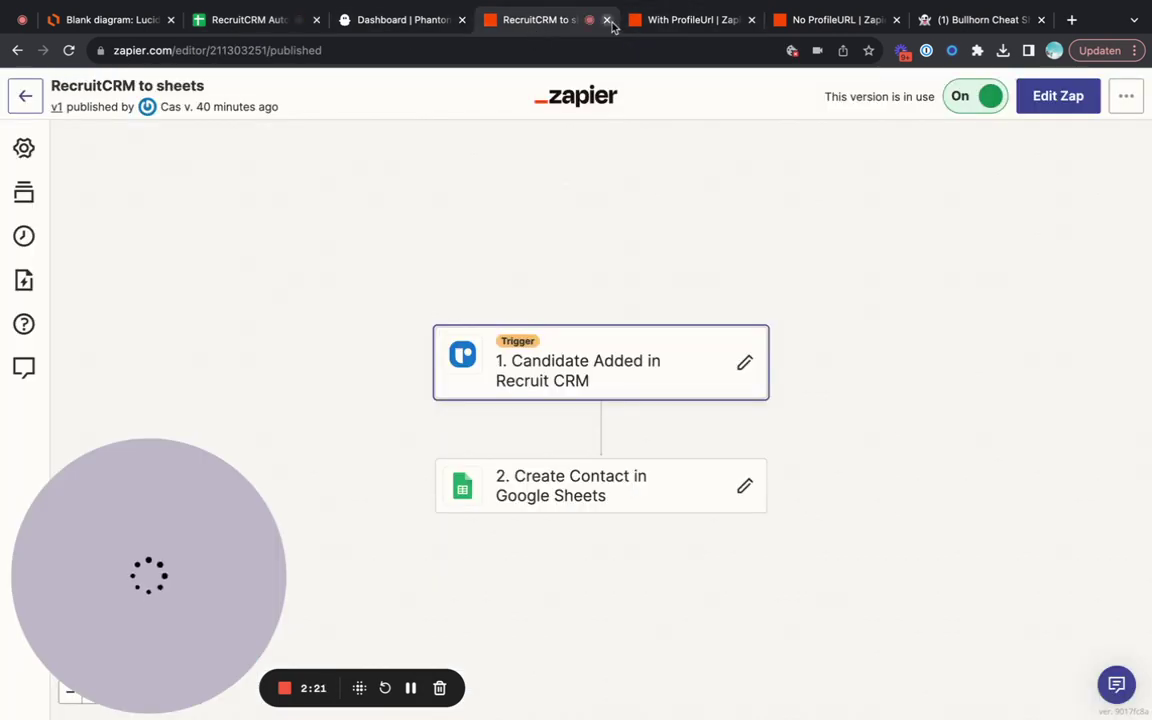
pyautogui.click(606, 20)
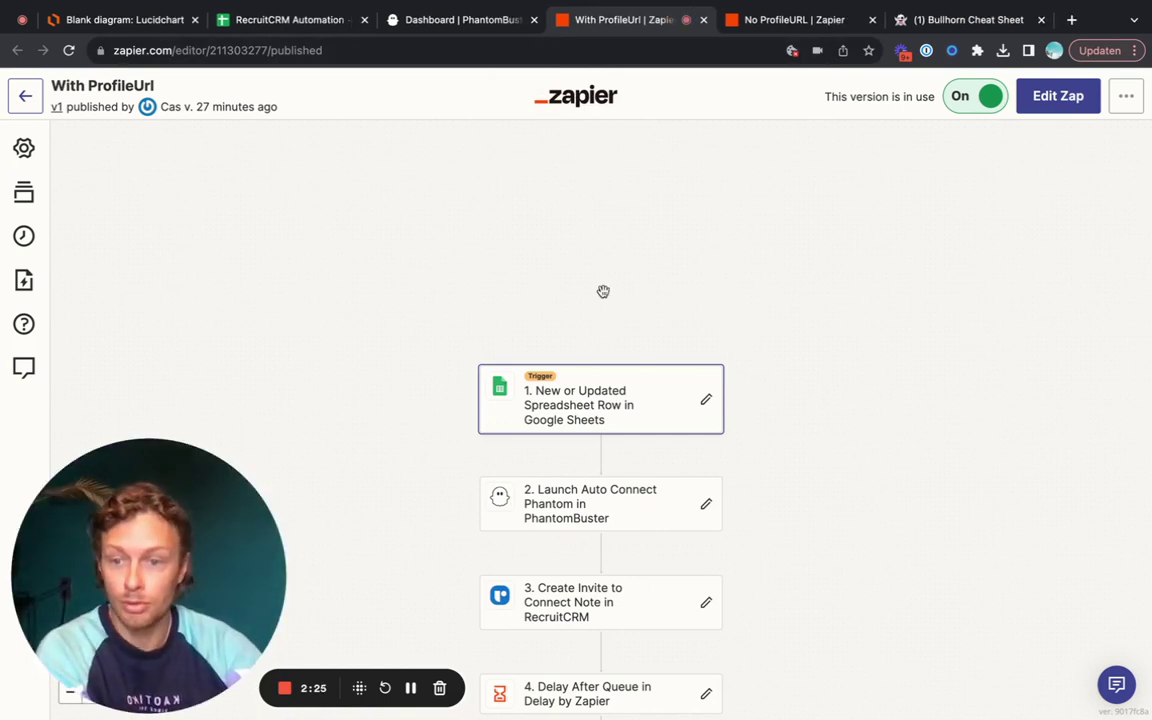
# - Return to the RecruitCRM Automation spreadsheet and examine the filtered candidate row on the With ProfileUrl sheet
pyautogui.click(256, 22)
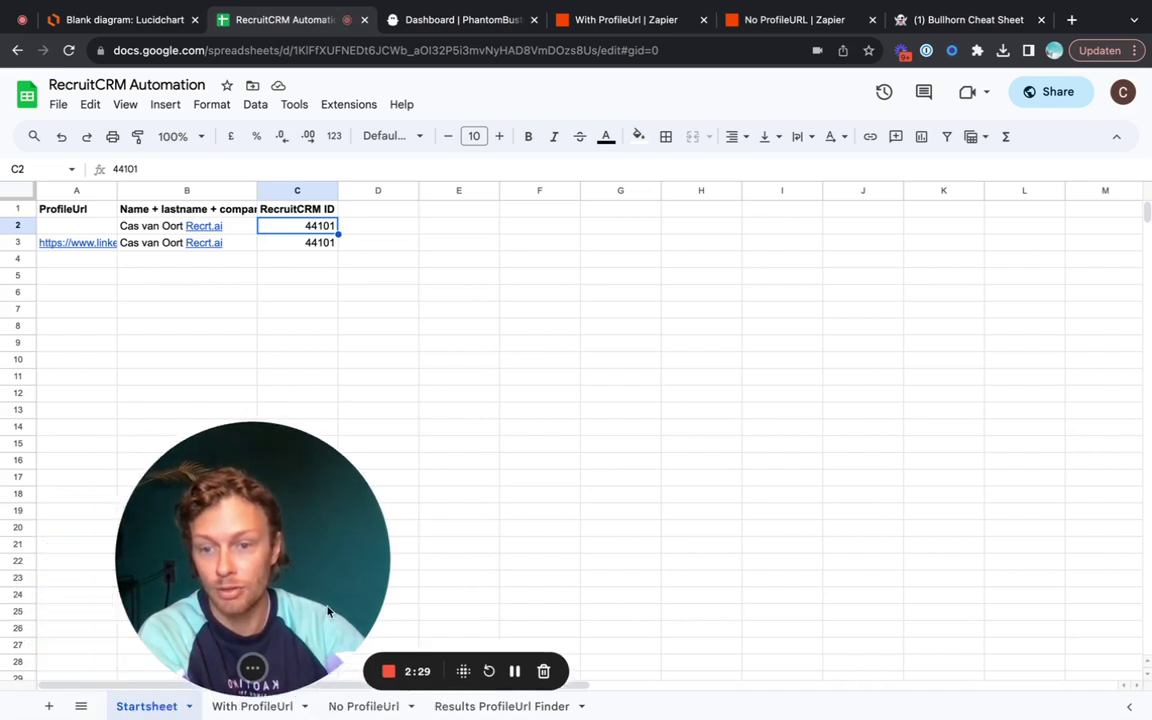
pyautogui.click(280, 704)
pyautogui.moveTo(284, 540); pyautogui.dragTo(122, 565)
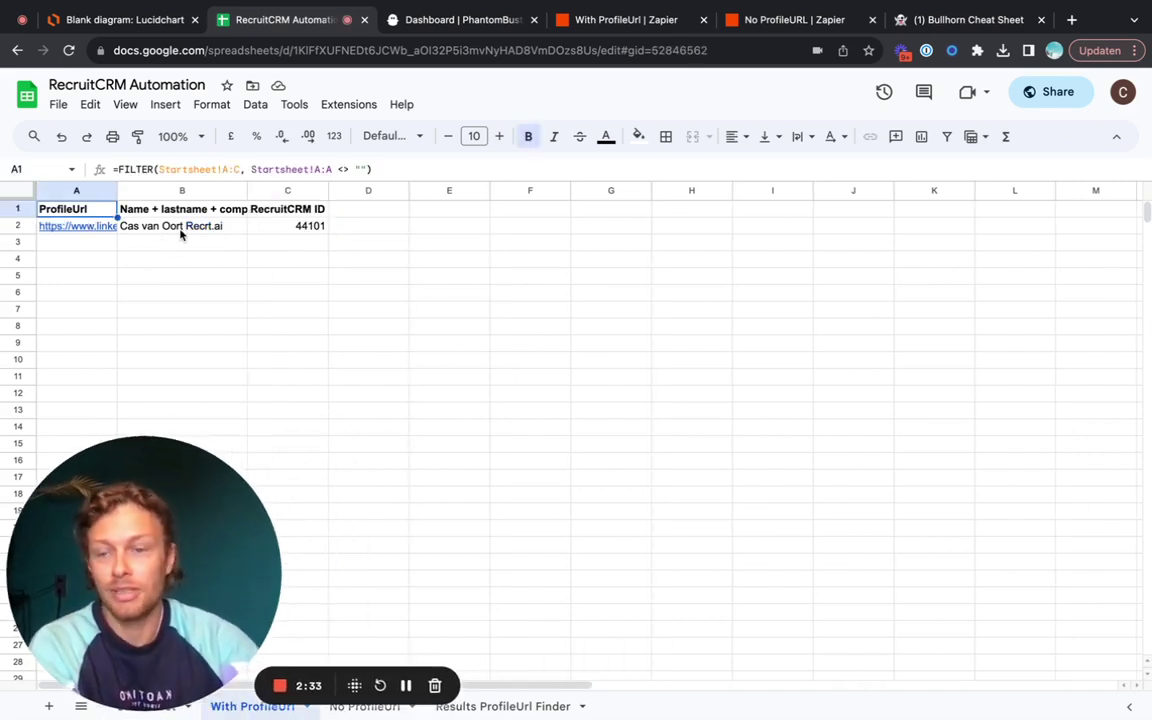
# - Review the actions of the With ProfileUrl Zap, including the Delay After Queue settings, and close that Zap
pyautogui.click(561, 20)
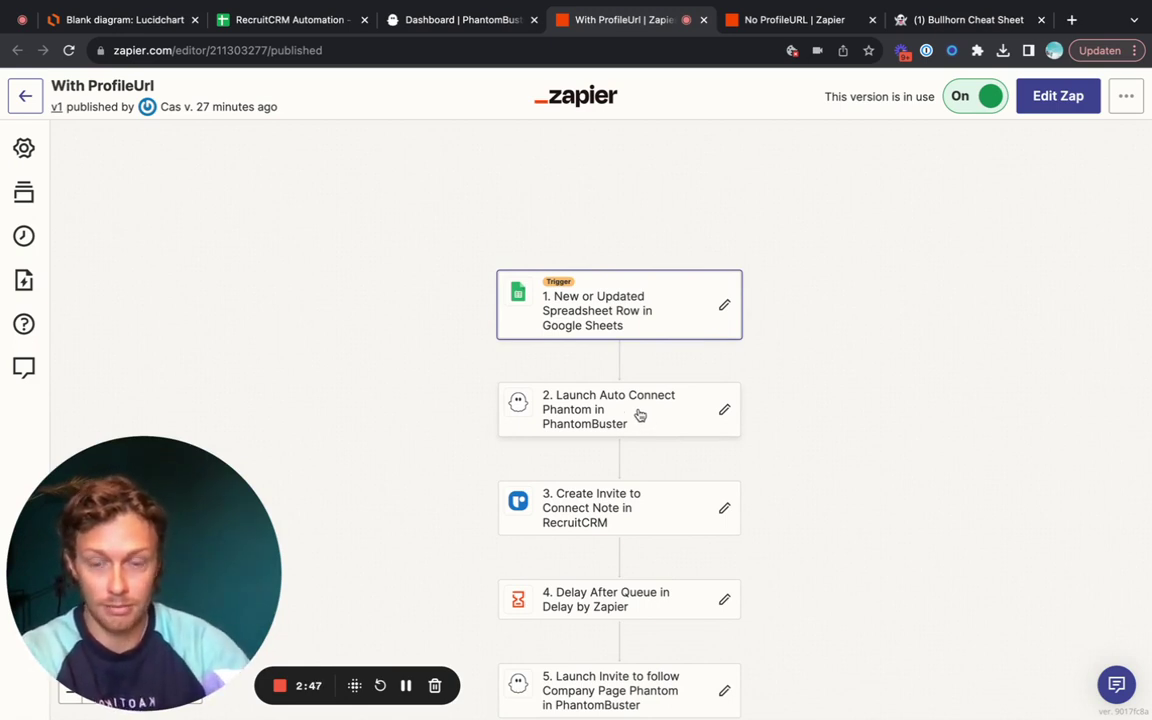
pyautogui.scroll(-1, 640, 415)
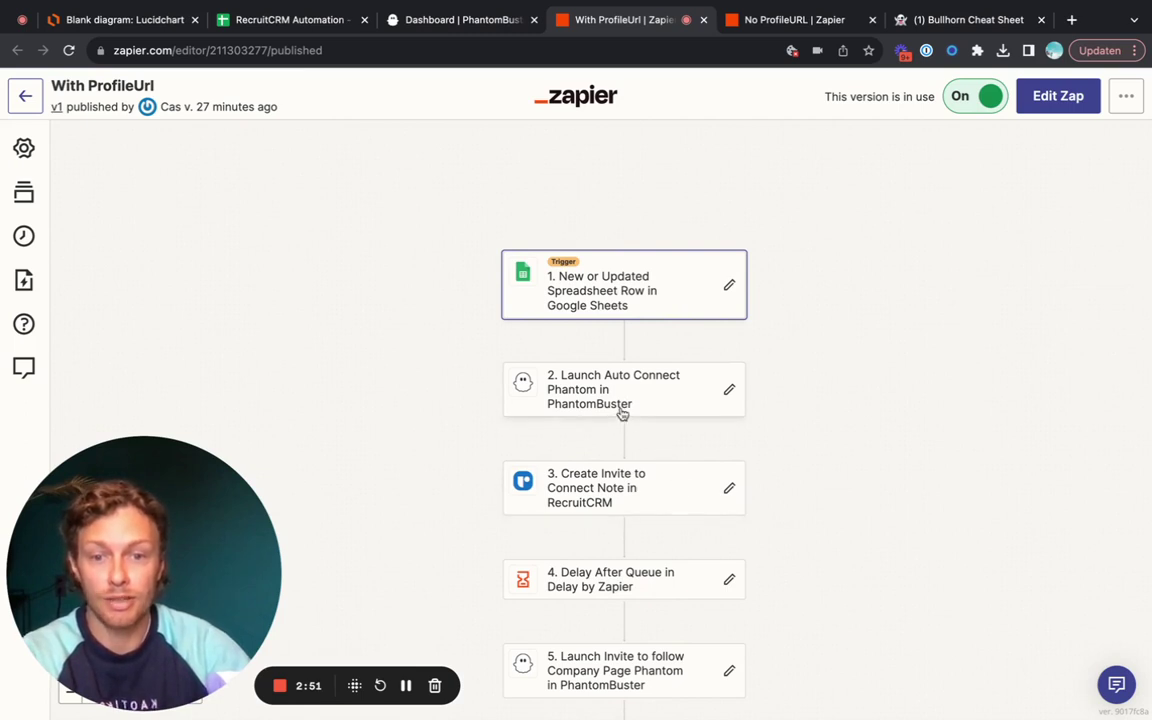
pyautogui.click(652, 494)
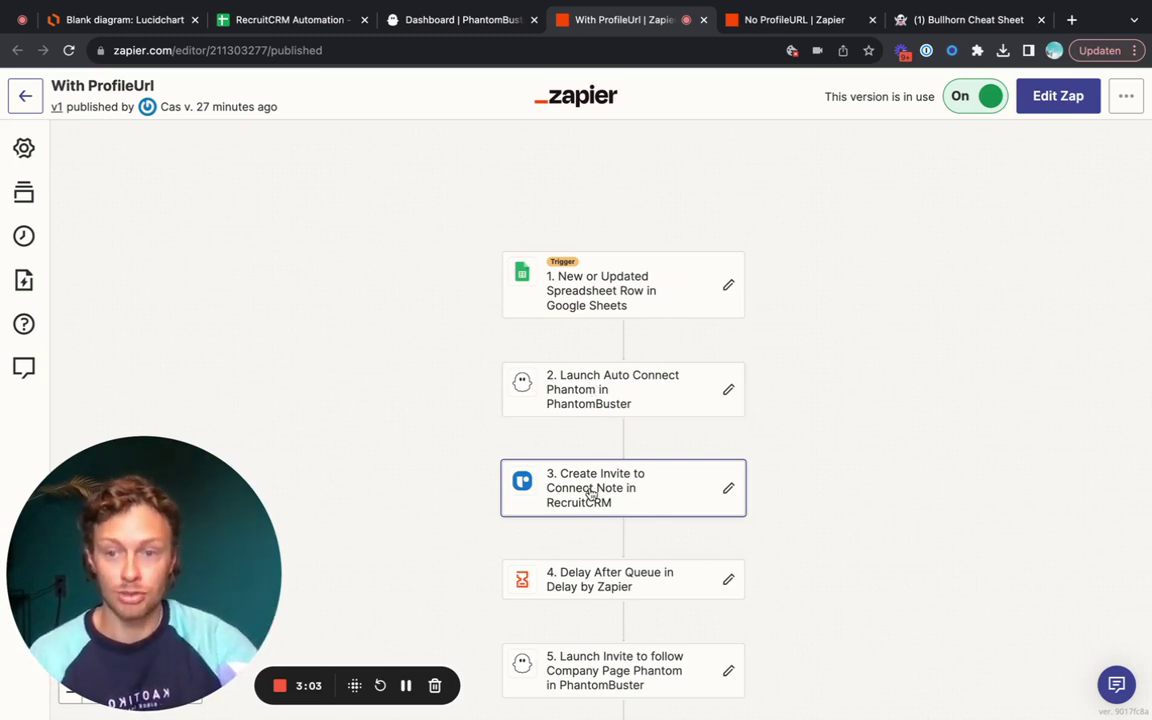
pyautogui.scroll(-3, 594, 483)
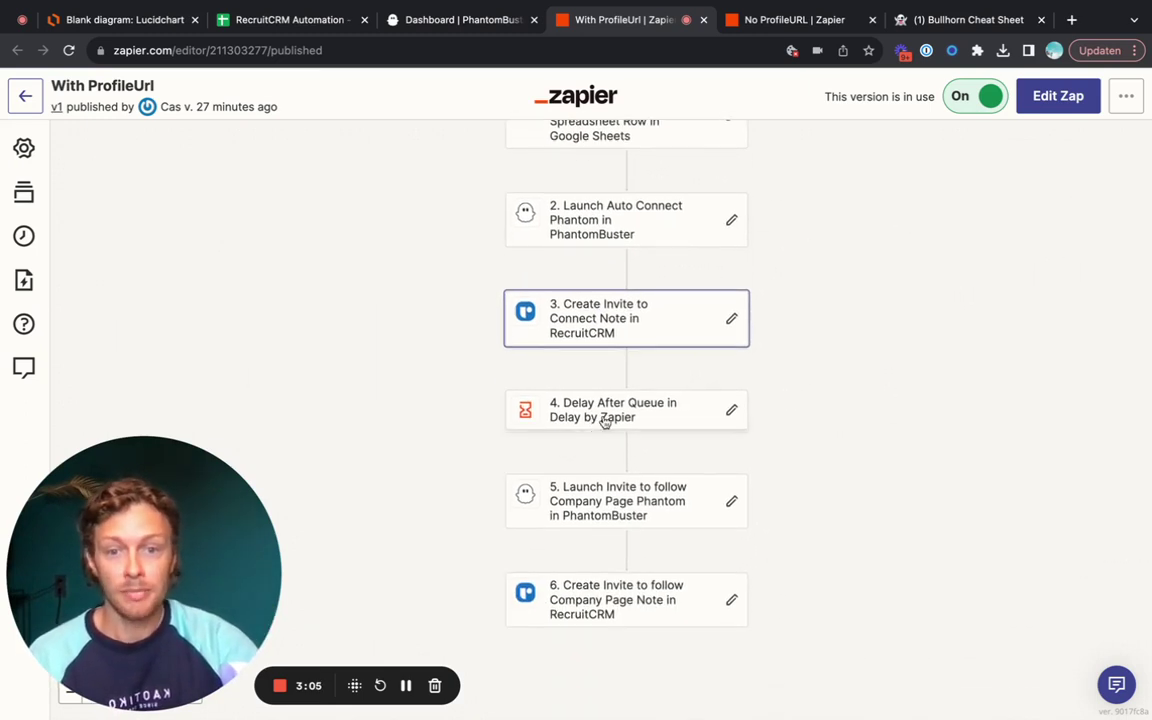
pyautogui.click(627, 405)
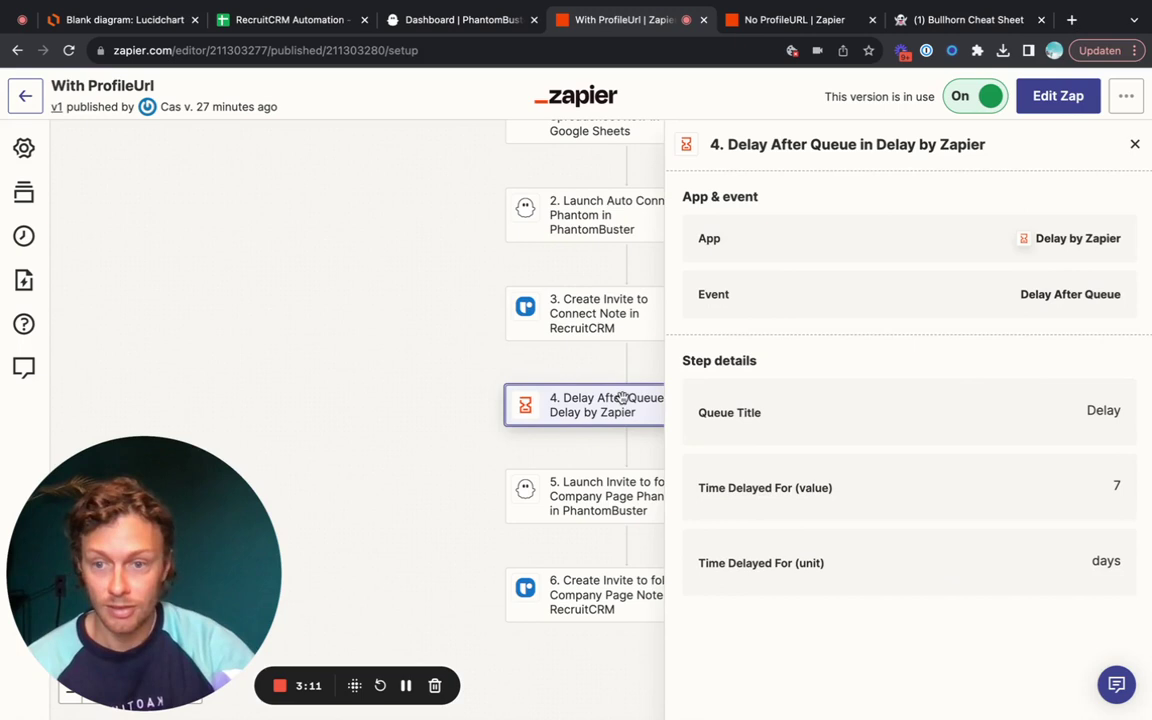
pyautogui.click(1135, 147)
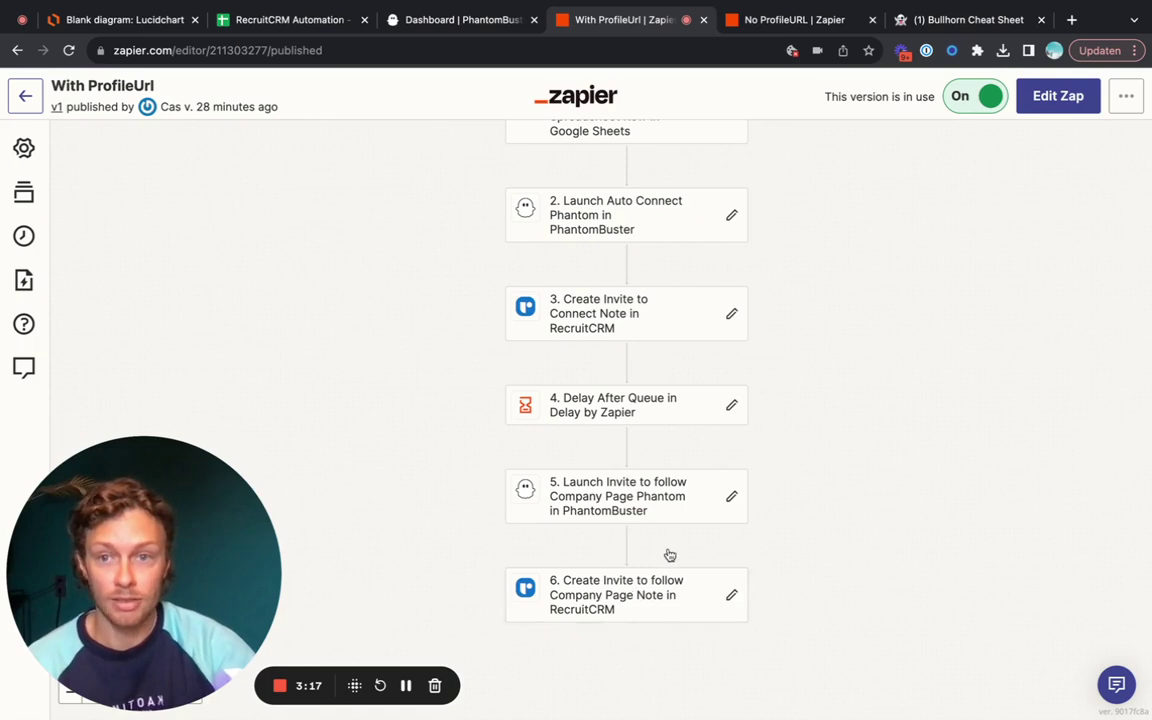
pyautogui.click(704, 20)
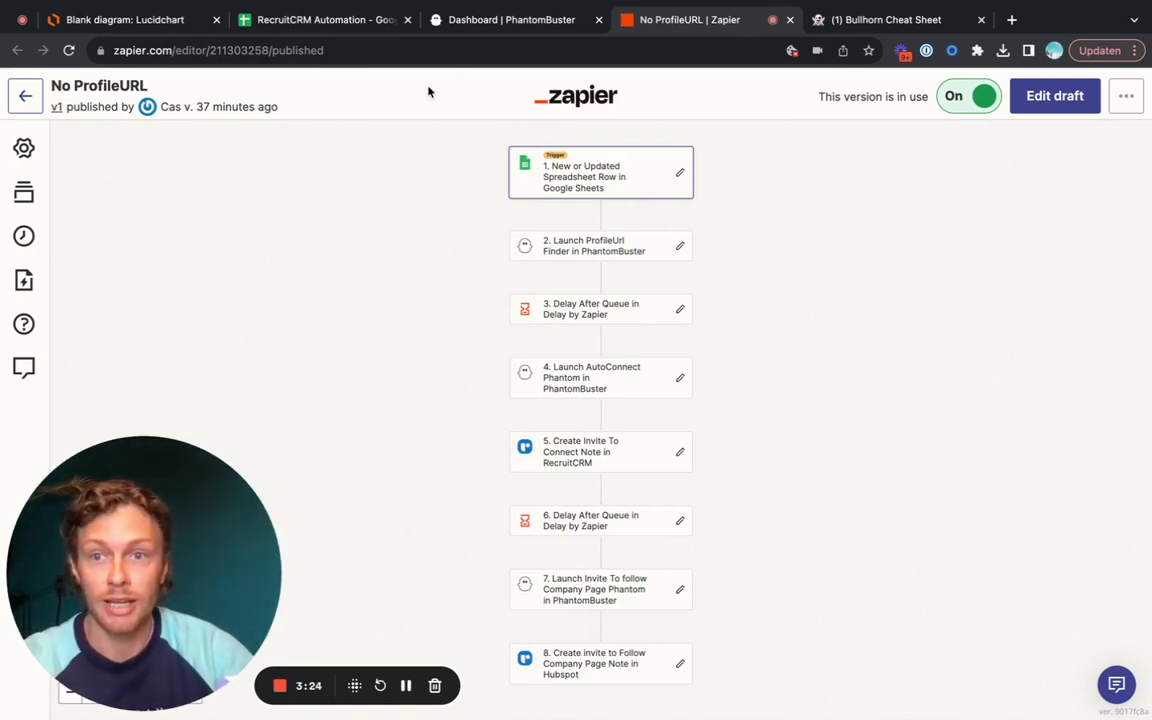
# - View the spreadsheet's No ProfileUrl sheet and return to the No ProfileURL Zap to examine its sequence of actions
pyautogui.click(291, 22)
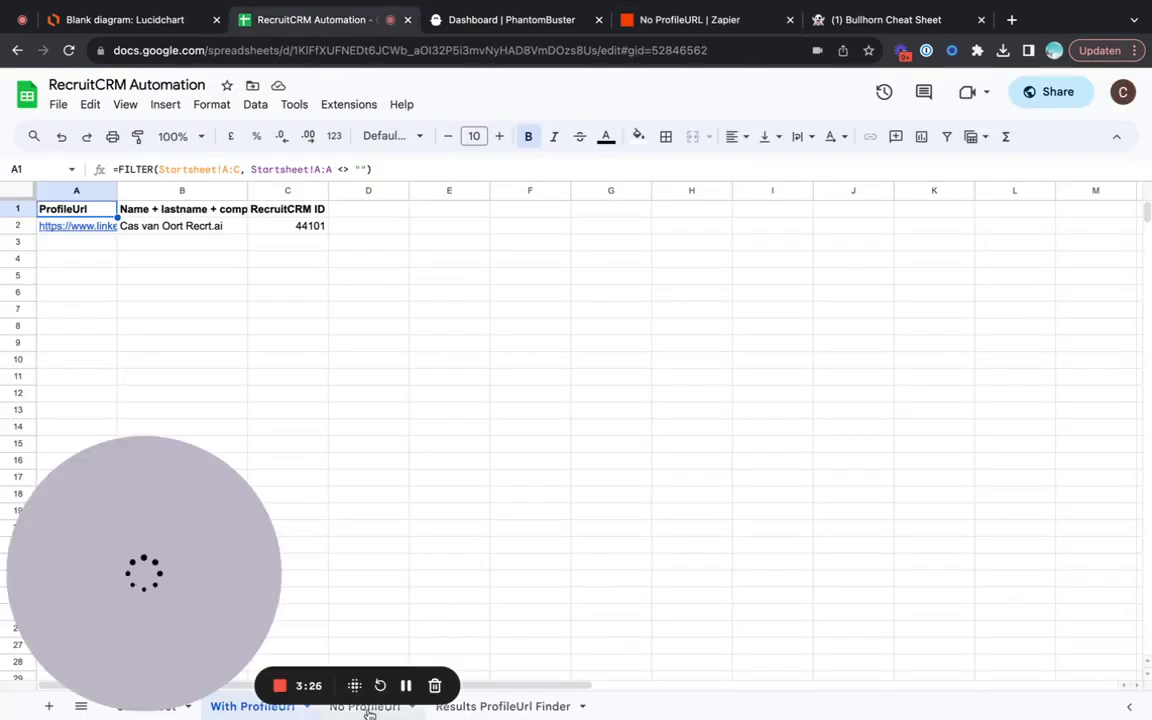
pyautogui.click(366, 707)
pyautogui.click(738, 25)
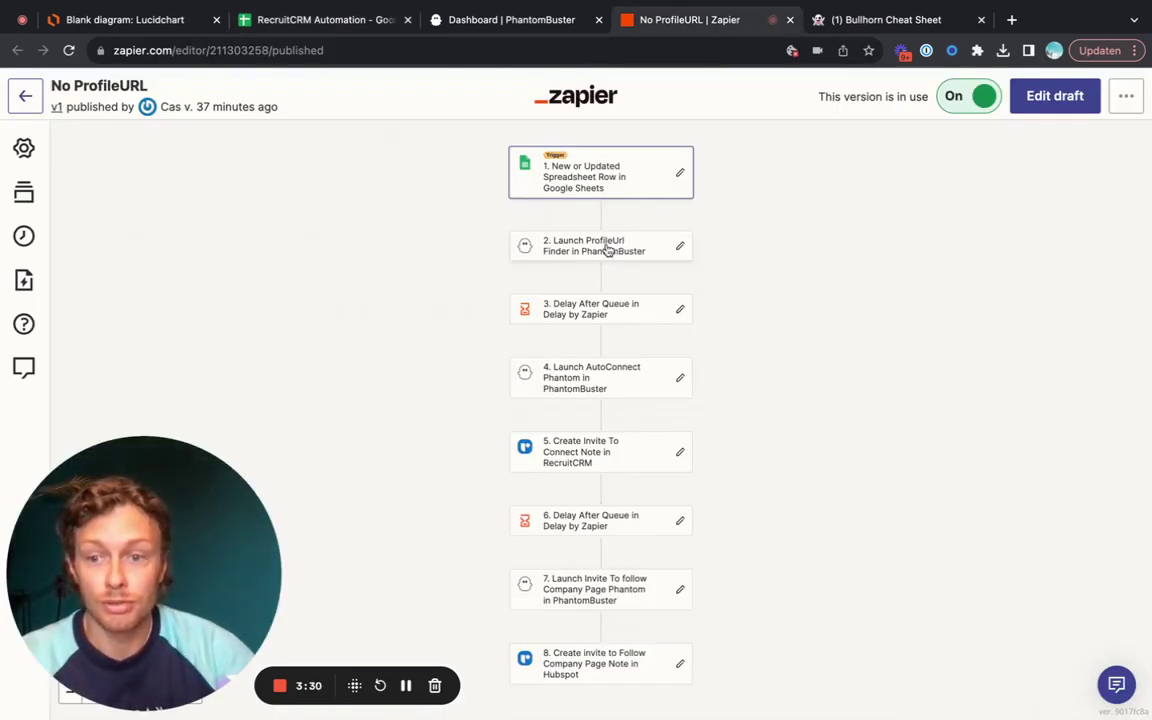
pyautogui.moveTo(332, 4)
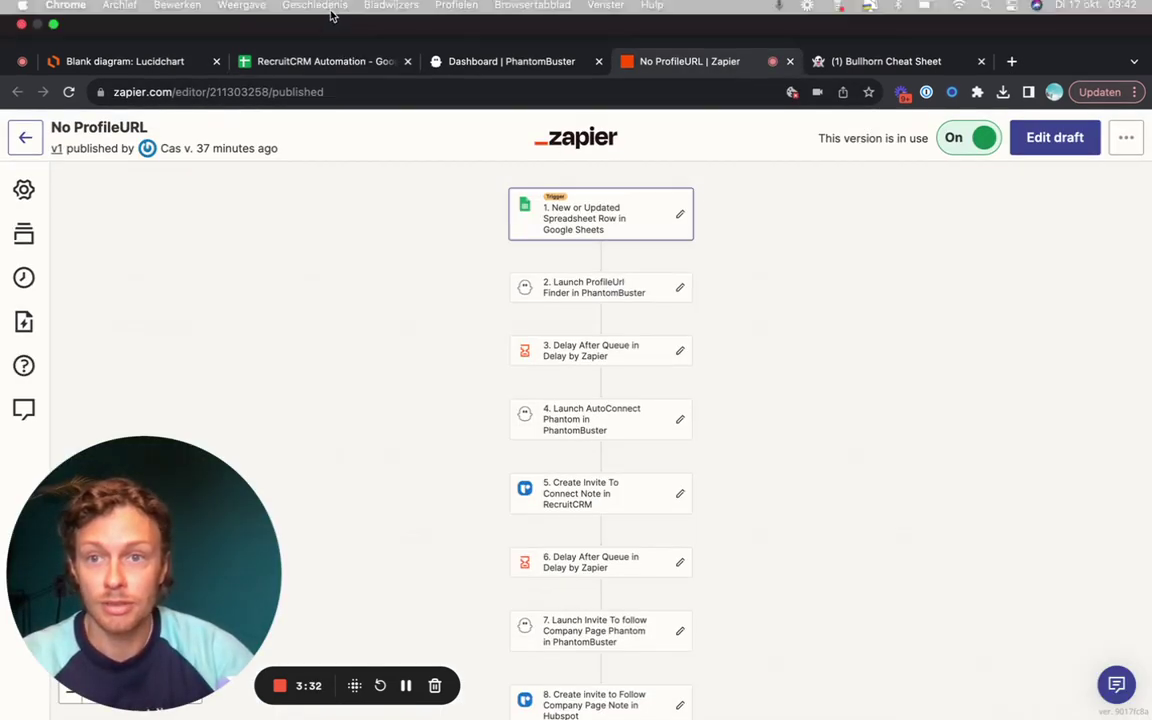
# - Check the candidate's name entry on the spreadsheet's No ProfileUrl sheet and go through the No ProfileURL Zap's actions down to the company-page note
pyautogui.click(327, 63)
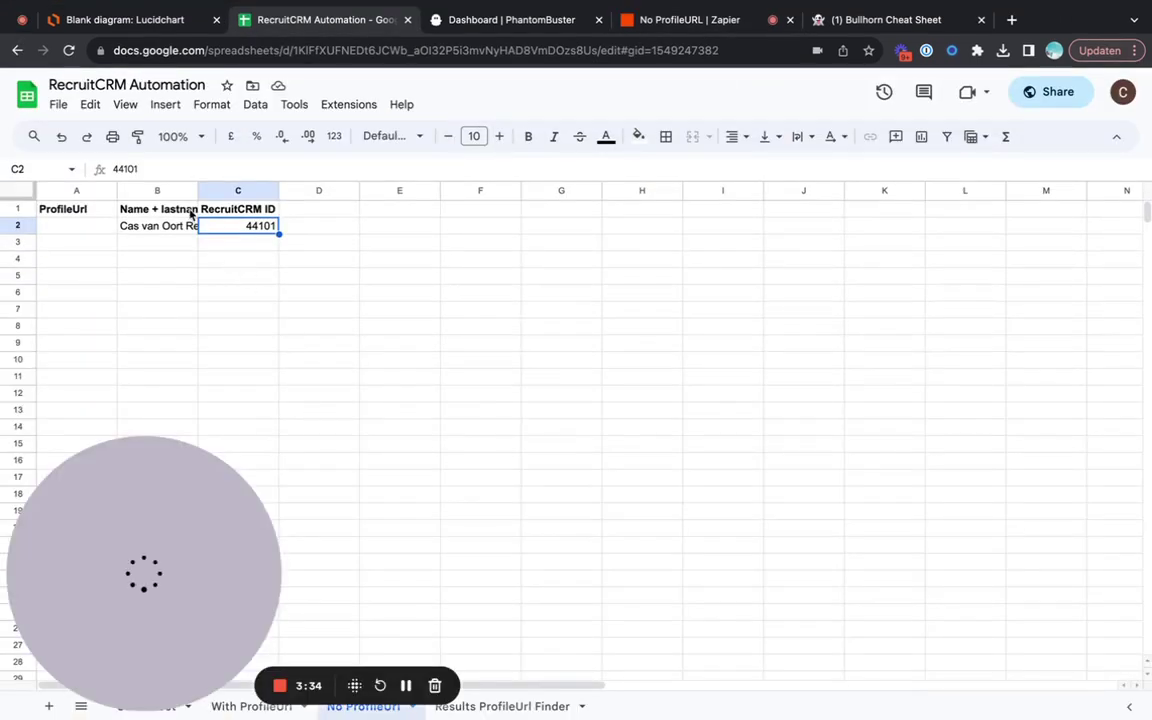
pyautogui.click(163, 225)
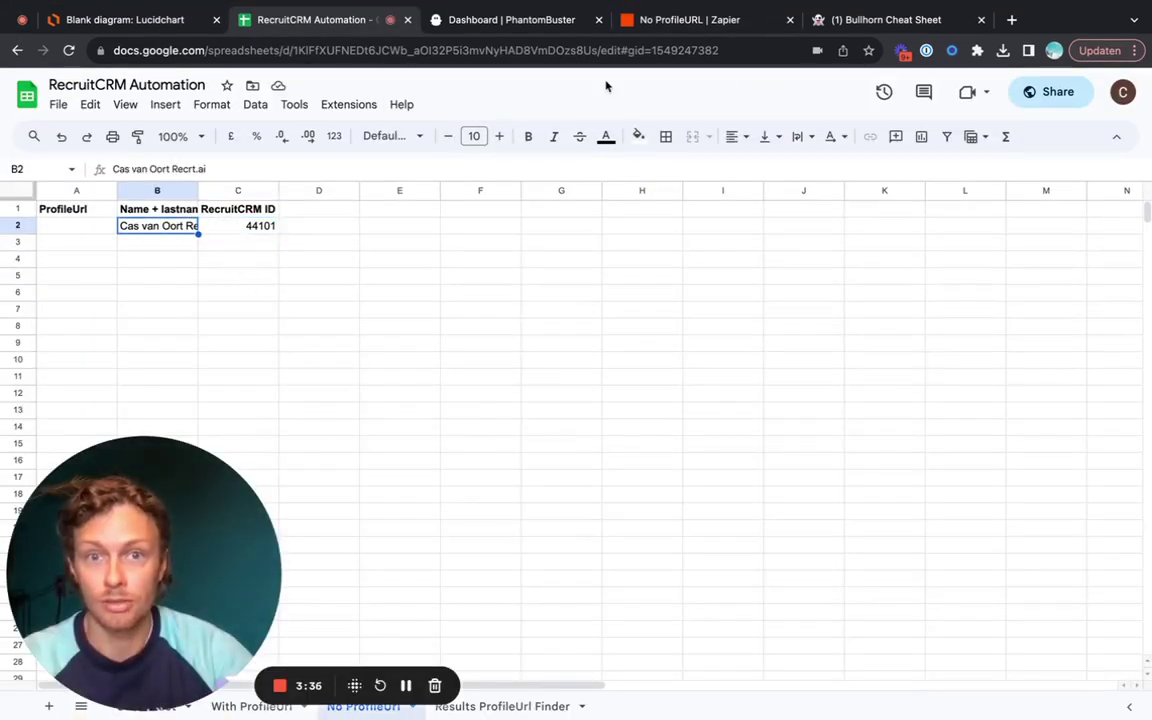
pyautogui.click(693, 18)
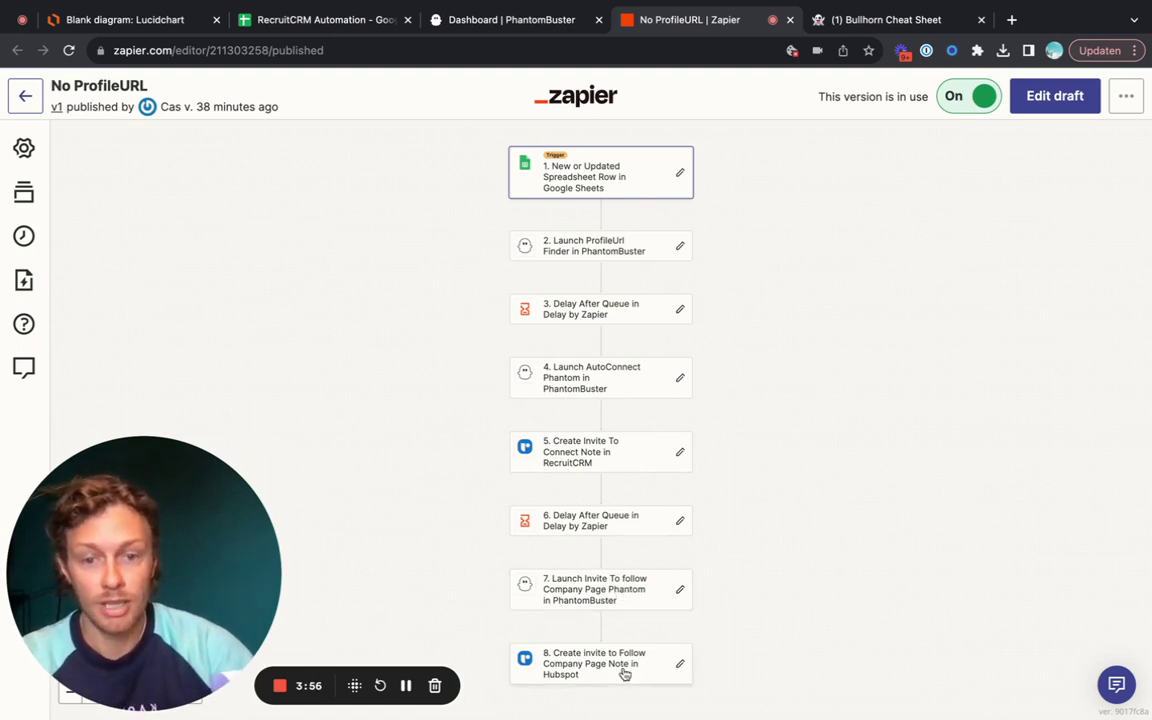
pyautogui.scroll(3, 837, 531)
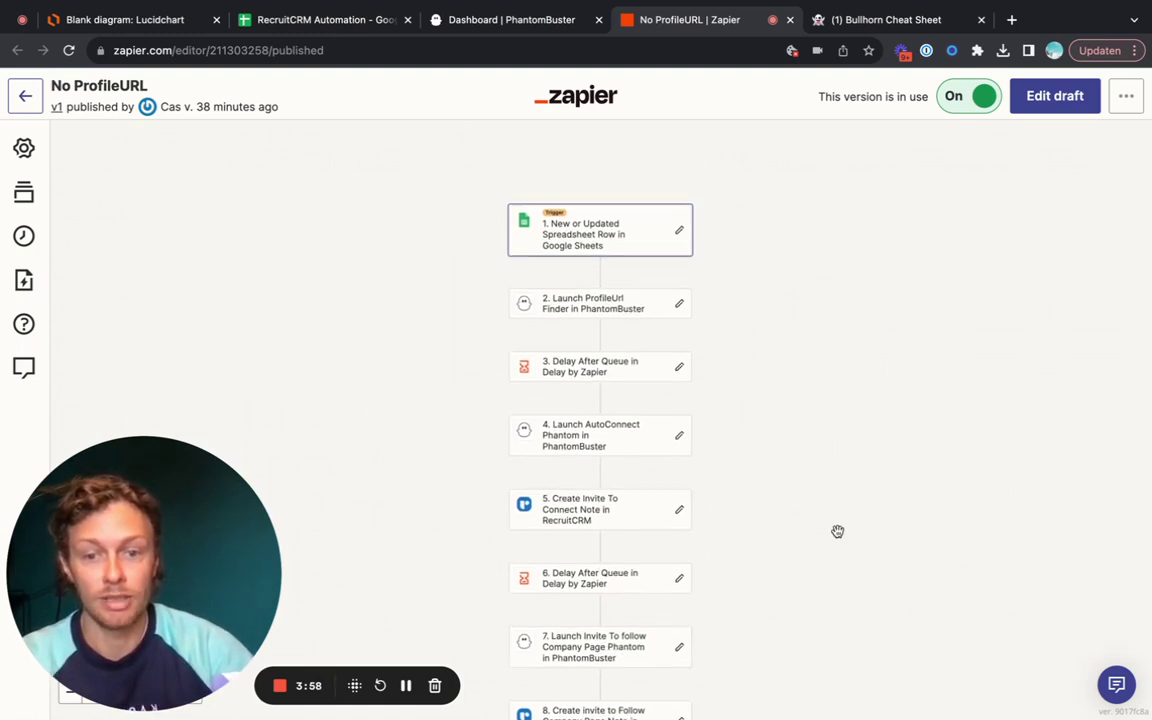
pyautogui.scroll(-1, 837, 531)
pyautogui.scroll(3, 837, 531)
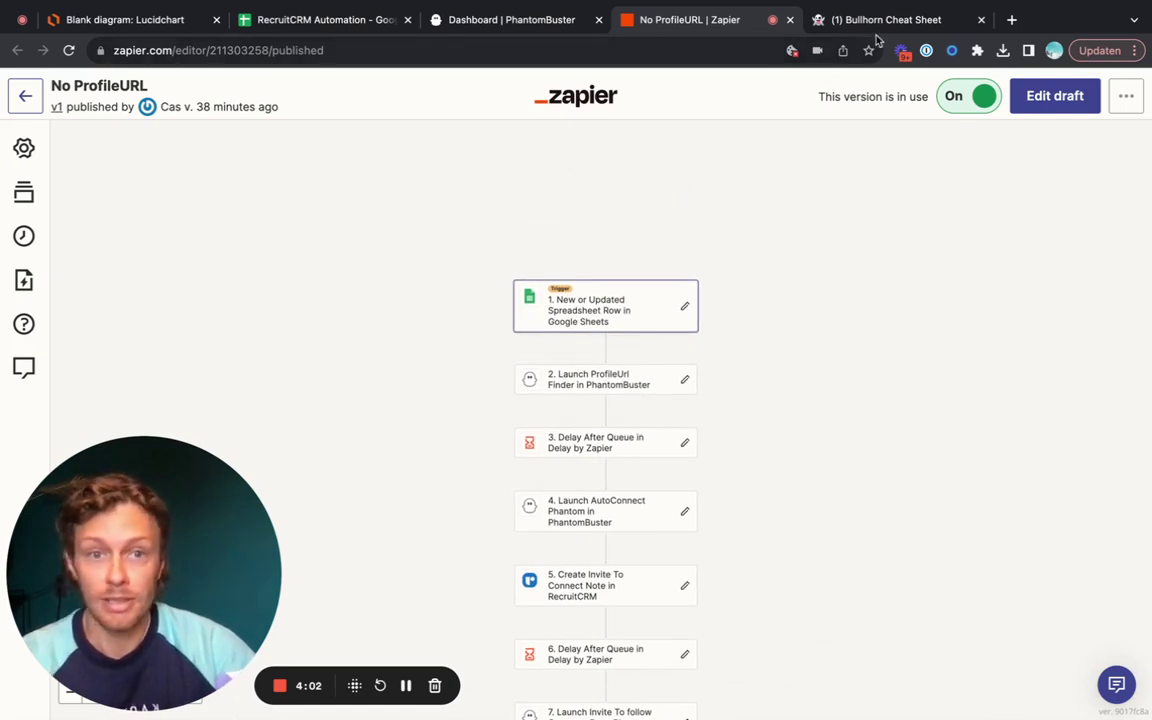
# - Switch to the Bullhorn Cheat Sheet page in Notion and review its Zap links, required Phantoms, Google Sheets file and sheet formulas
pyautogui.click(890, 20)
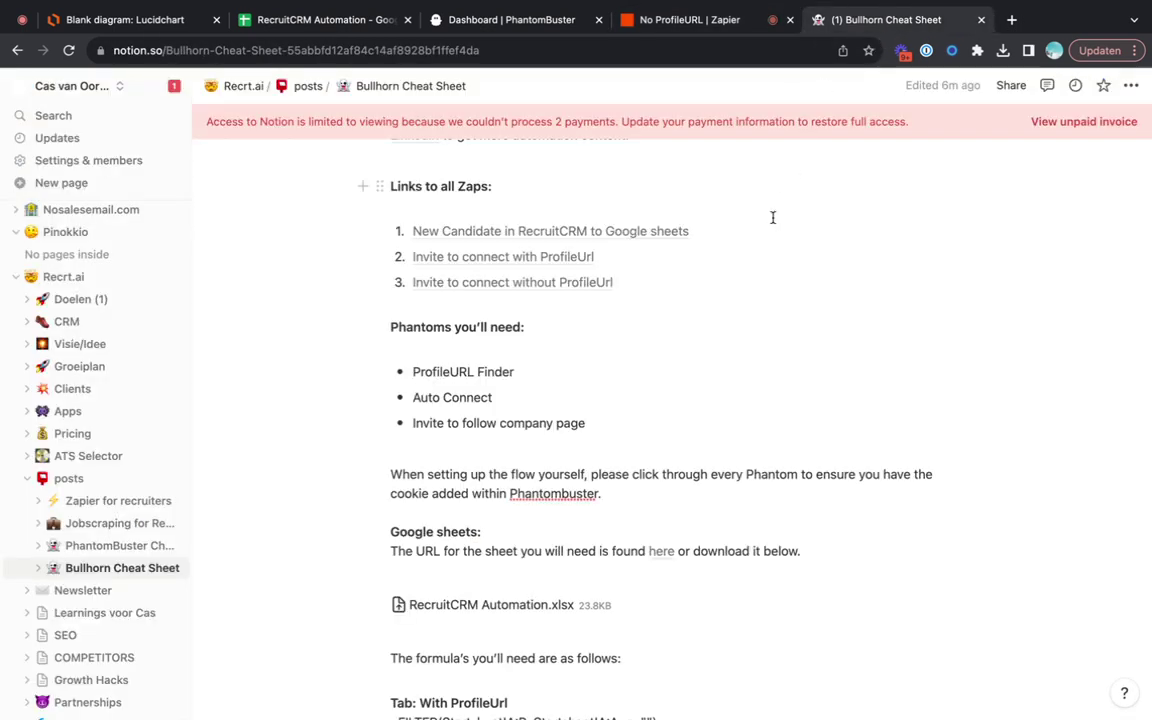
pyautogui.scroll(-3, 771, 220)
pyautogui.scroll(2, 771, 355)
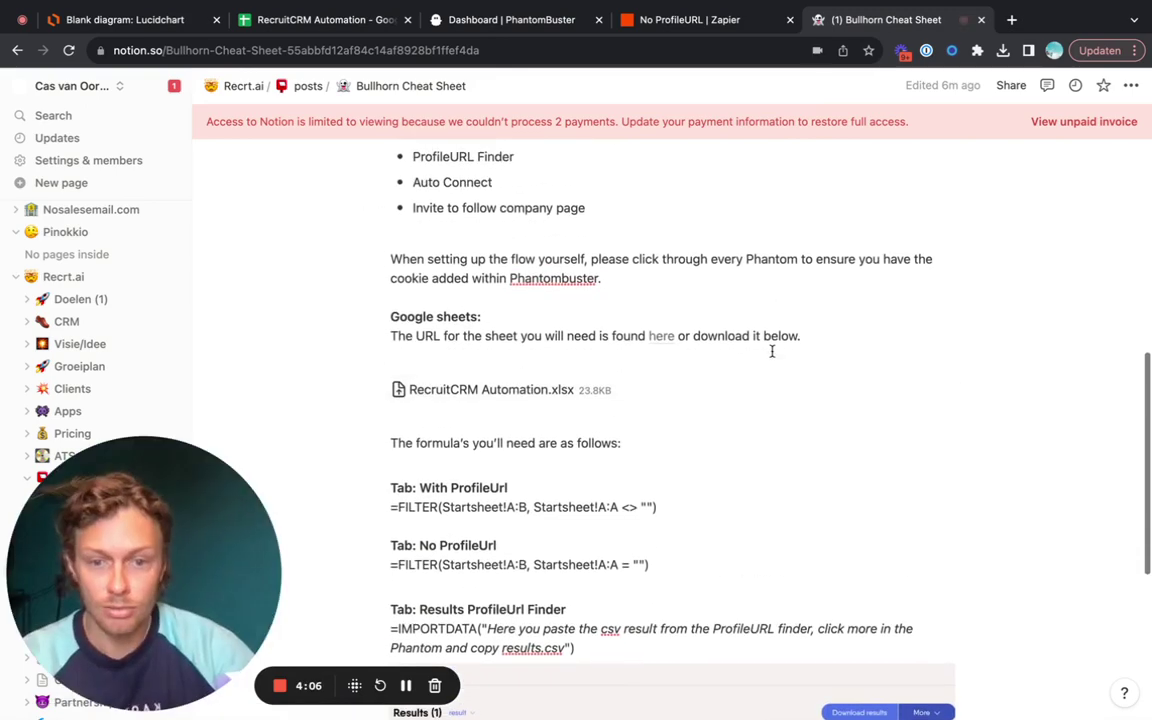